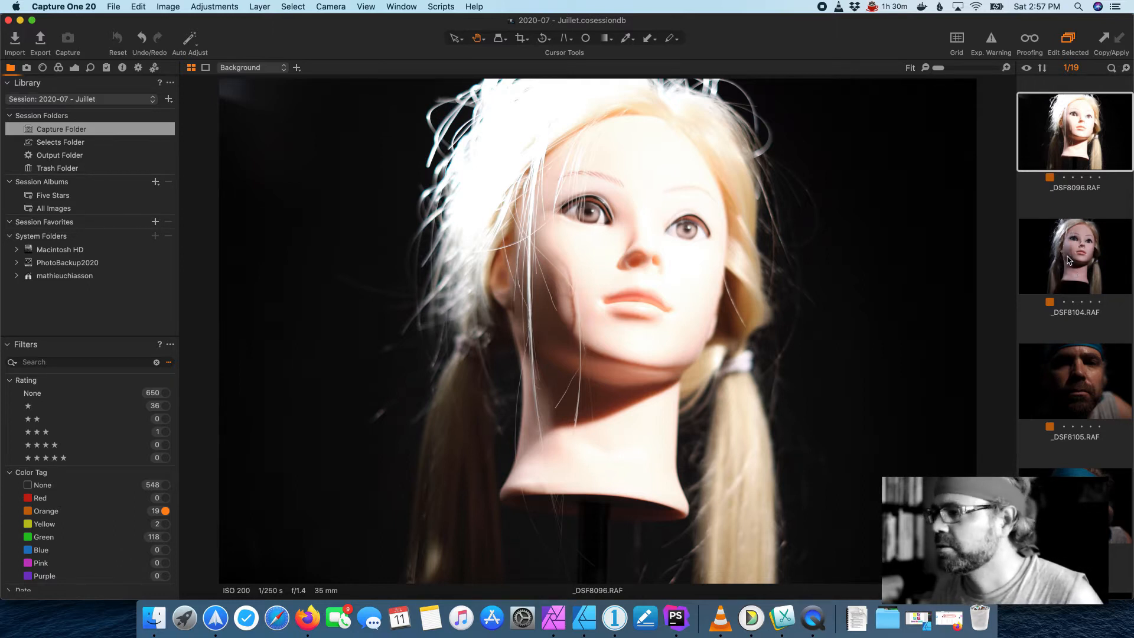
Step: Review the mannequin shot _DSF8104.RAF and the portraits _DSF8105.RAF through _DSF8109.RAF one after another
{"action": "left_click", "coordinate": [1082, 261]}
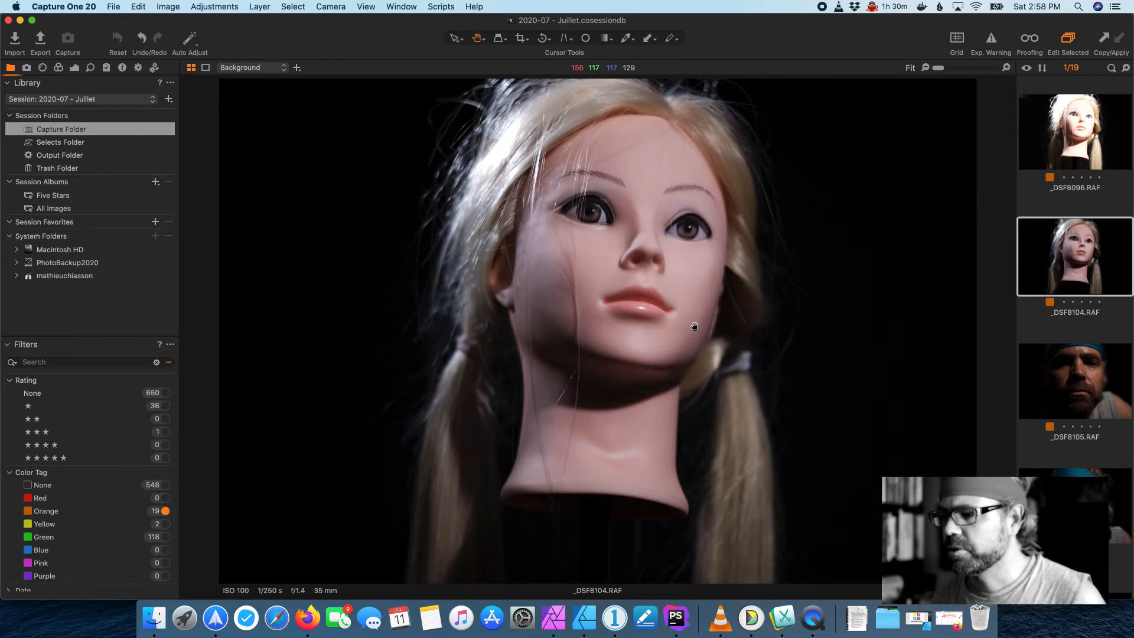
{"action": "left_click", "coordinate": [1099, 389]}
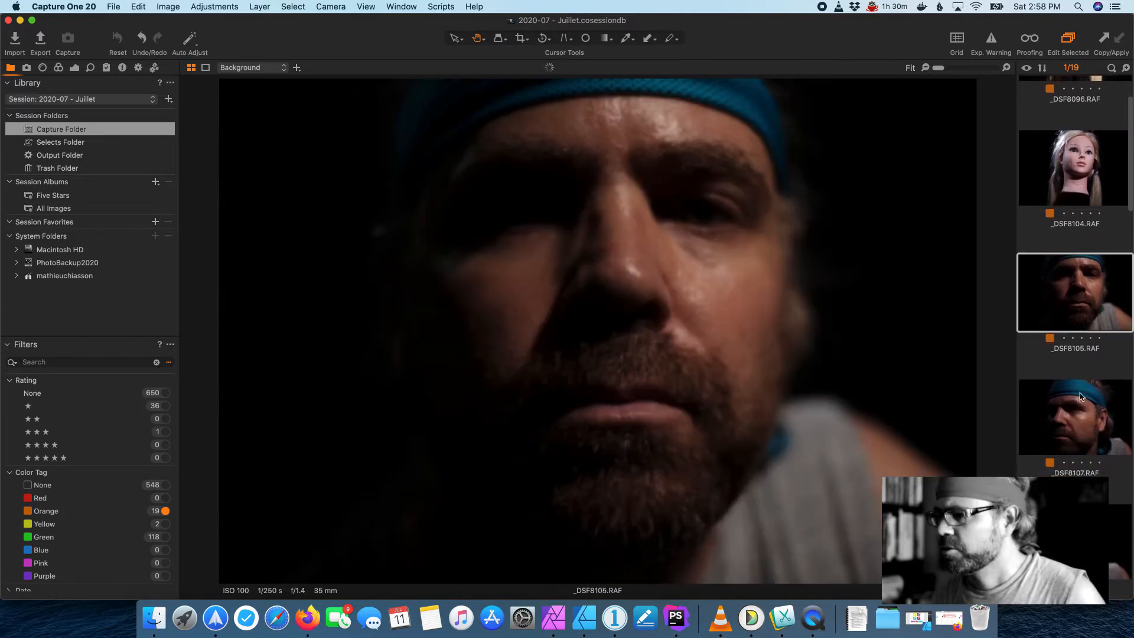
{"action": "scroll", "coordinate": [1081, 394], "scroll_direction": "down", "scroll_amount": 2}
{"action": "scroll", "coordinate": [1082, 391], "scroll_direction": "down", "scroll_amount": 2}
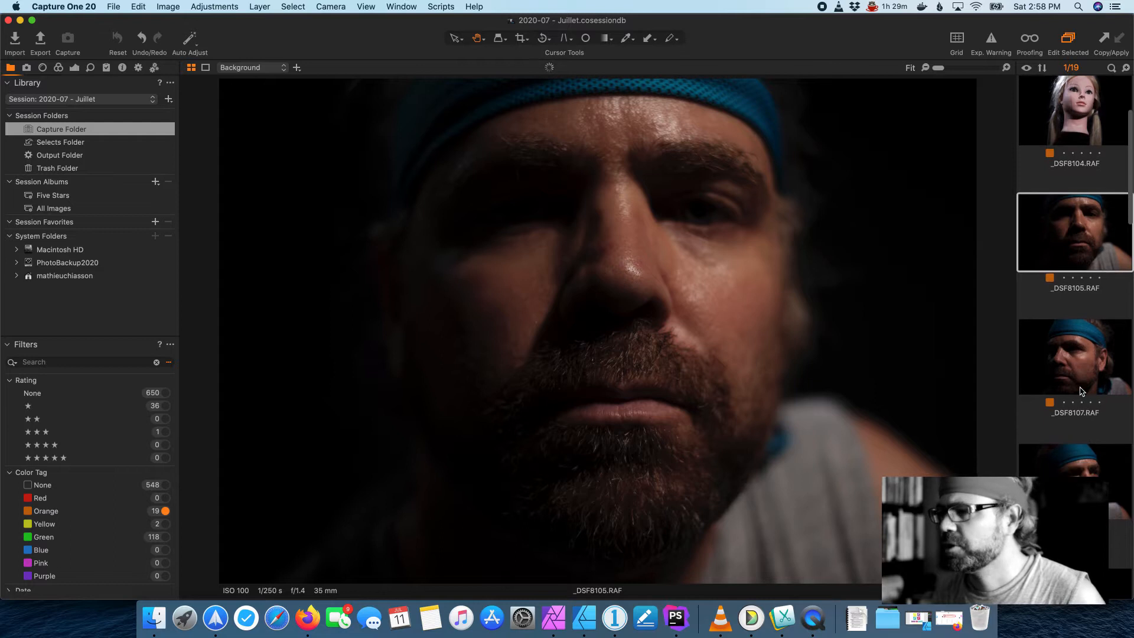
{"action": "scroll", "coordinate": [1078, 392], "scroll_direction": "down", "scroll_amount": 1}
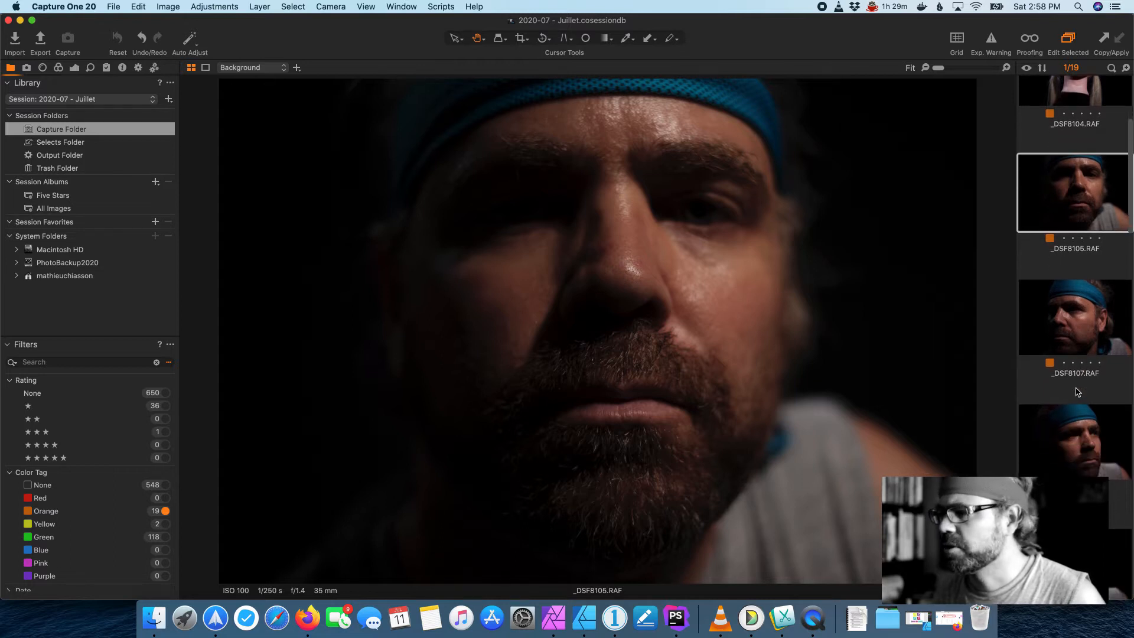
{"action": "scroll", "coordinate": [1076, 392], "scroll_direction": "down", "scroll_amount": 3}
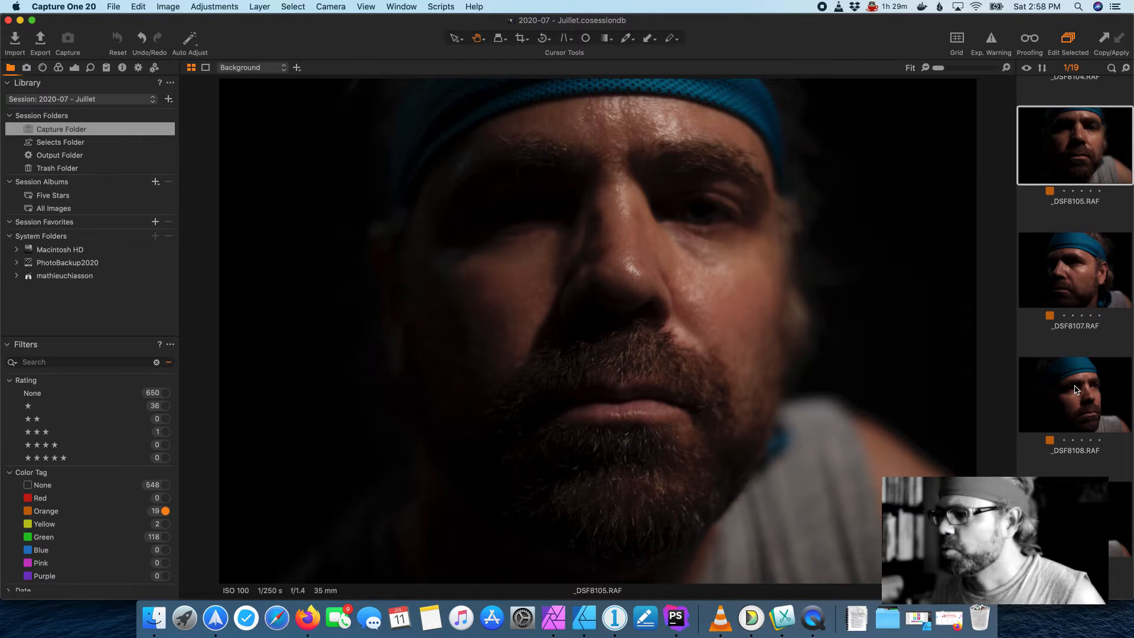
{"action": "scroll", "coordinate": [1085, 275], "scroll_direction": "down", "scroll_amount": 5}
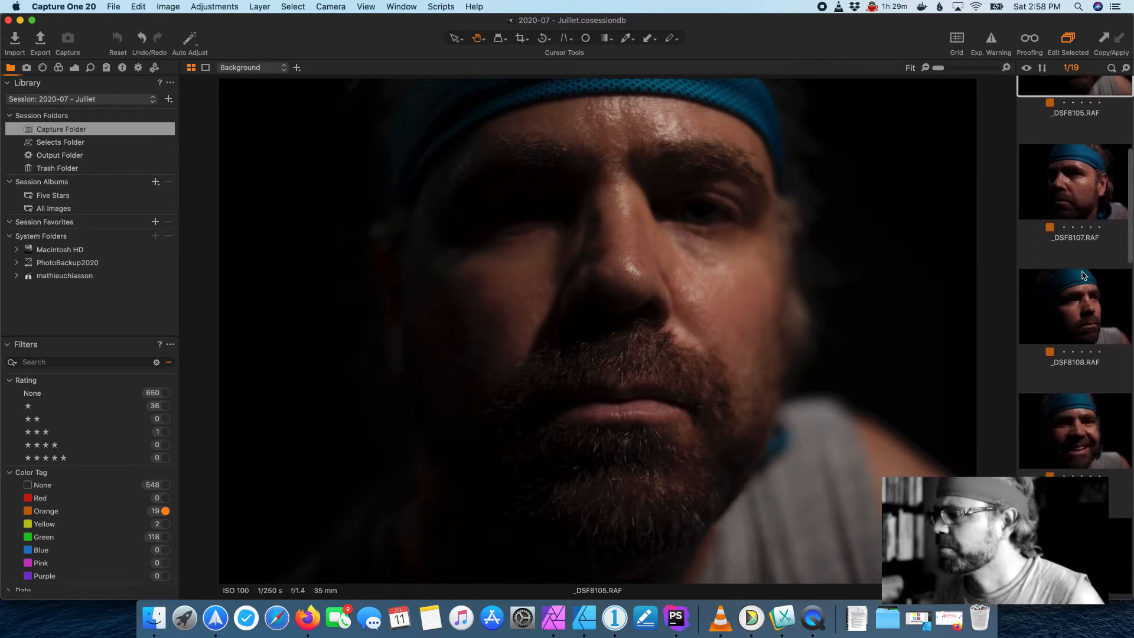
{"action": "key", "text": "Right"}
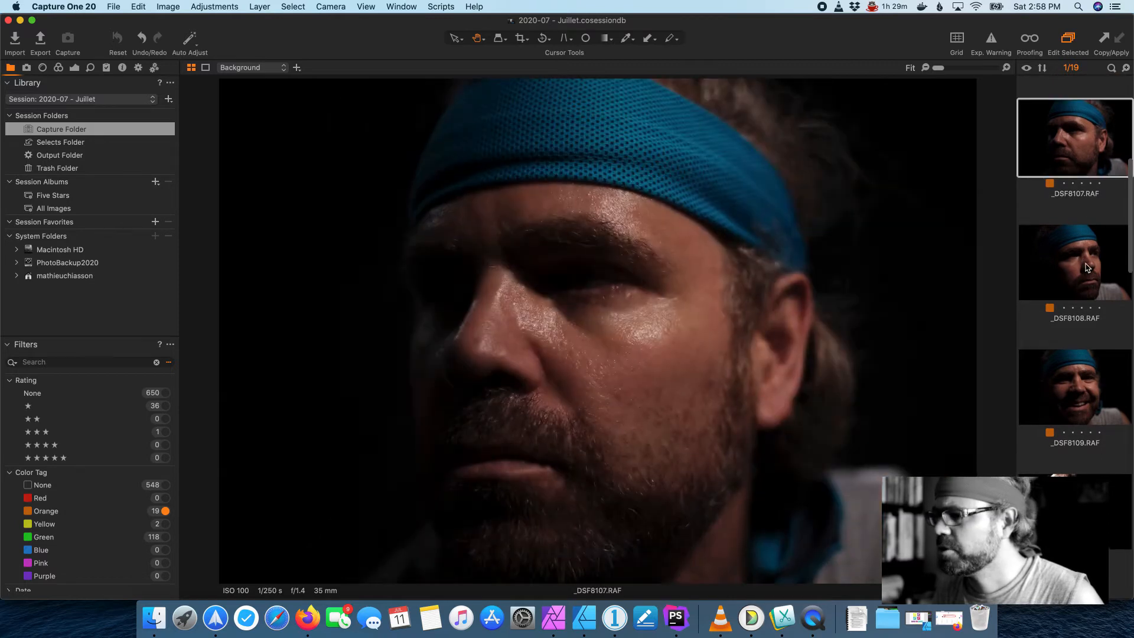
{"action": "left_click", "coordinate": [1084, 274]}
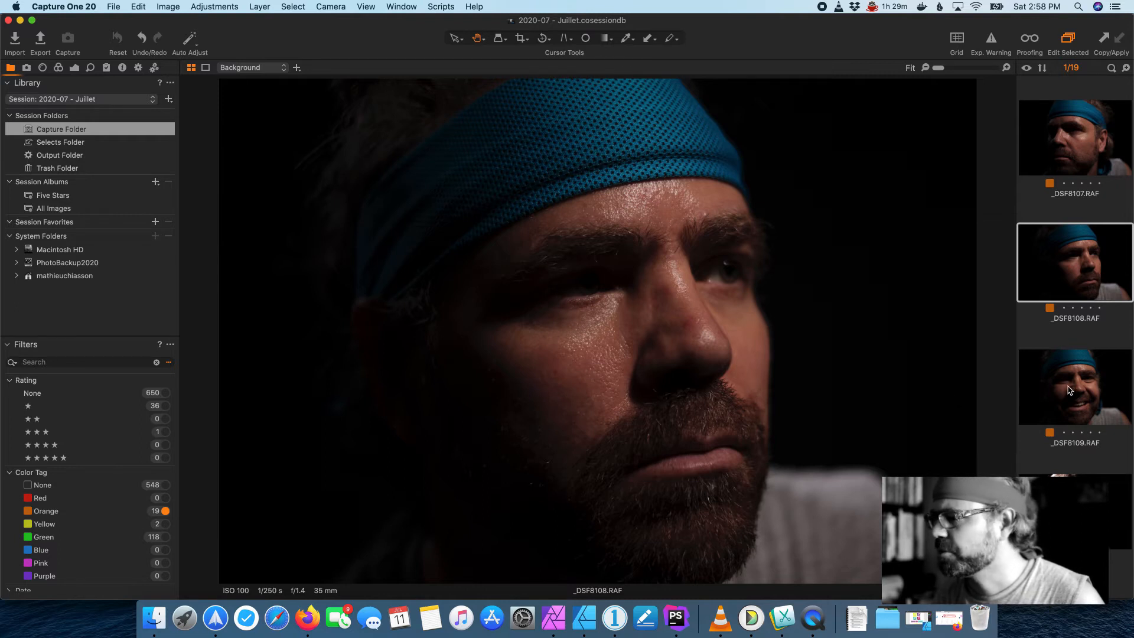
{"action": "scroll", "coordinate": [1072, 390], "scroll_direction": "down", "scroll_amount": 2}
{"action": "left_click", "coordinate": [1074, 346]}
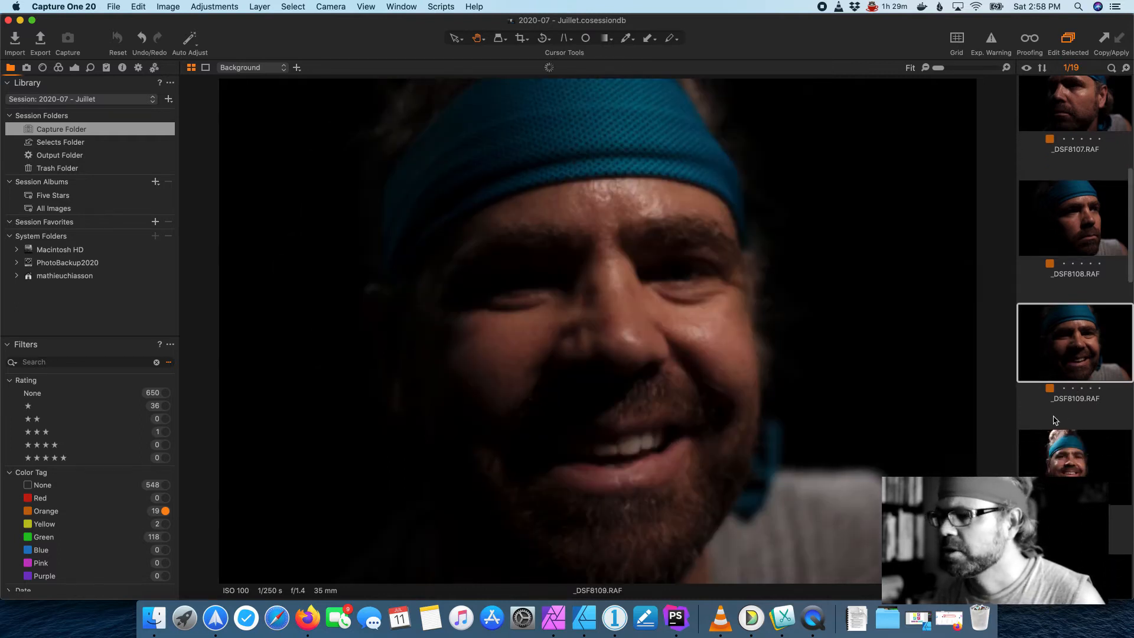
Step: Look through the portraits _DSF8117.RAF, _DSF8119.RAF and _DSF8144.RAF, and browse the remaining orange-tagged thumbnails
{"action": "scroll", "coordinate": [1074, 379], "scroll_direction": "down", "scroll_amount": 3}
{"action": "left_click", "coordinate": [1074, 416]}
{"action": "scroll", "coordinate": [1074, 414], "scroll_direction": "down", "scroll_amount": 5}
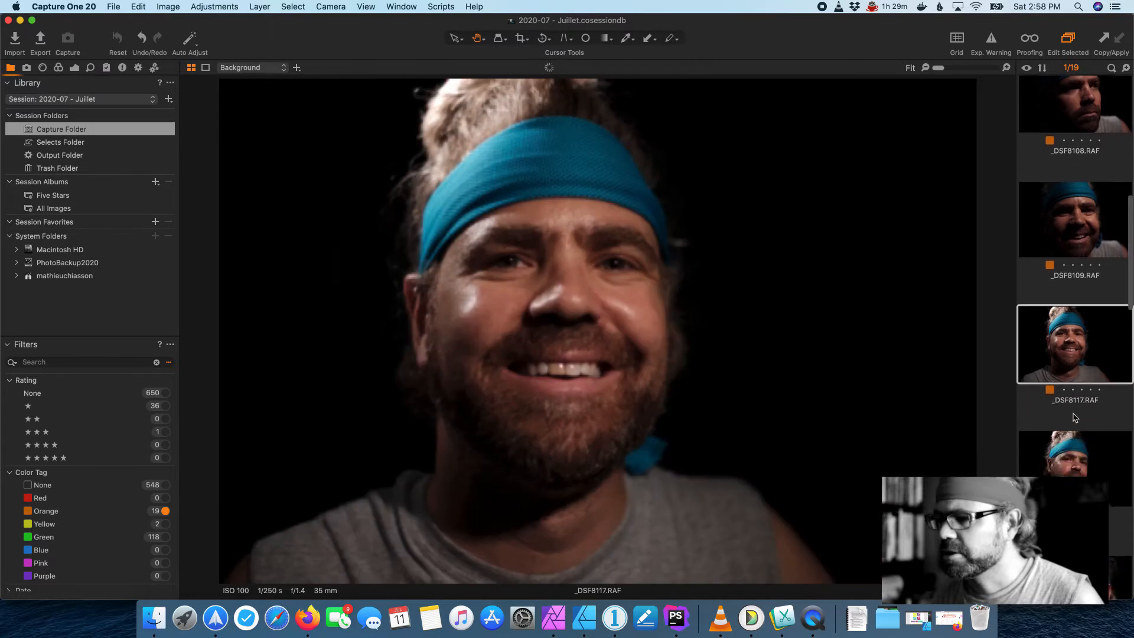
{"action": "left_click", "coordinate": [1076, 403]}
{"action": "scroll", "coordinate": [1076, 403], "scroll_direction": "down", "scroll_amount": 10}
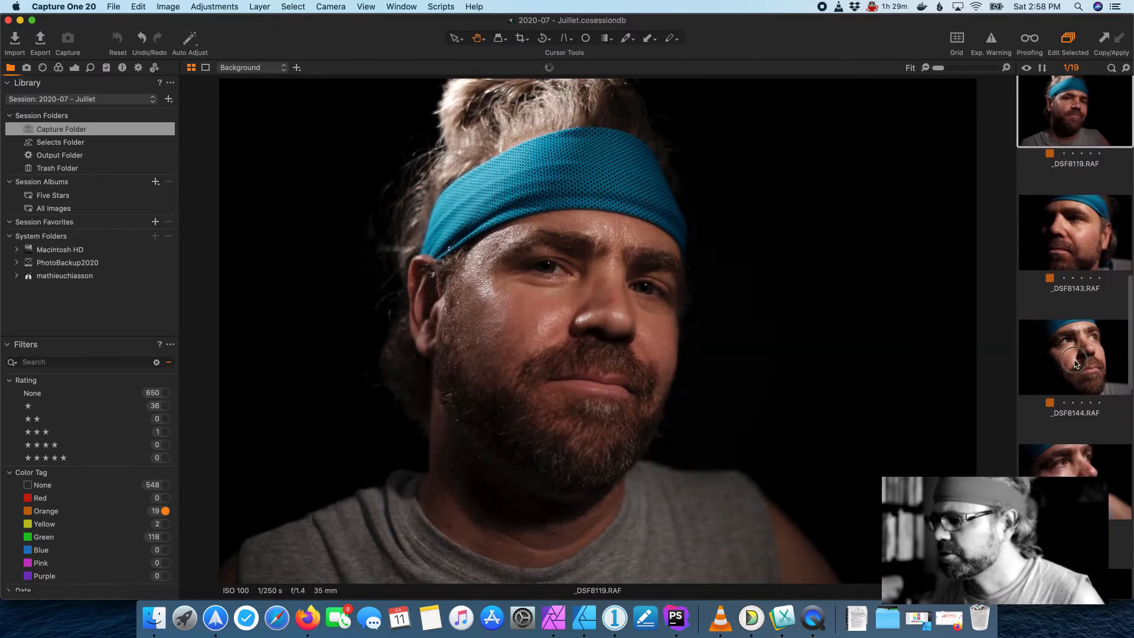
{"action": "left_click", "coordinate": [1075, 401]}
{"action": "scroll", "coordinate": [1071, 413], "scroll_direction": "down", "scroll_amount": 3}
{"action": "scroll", "coordinate": [1070, 420], "scroll_direction": "down", "scroll_amount": 2}
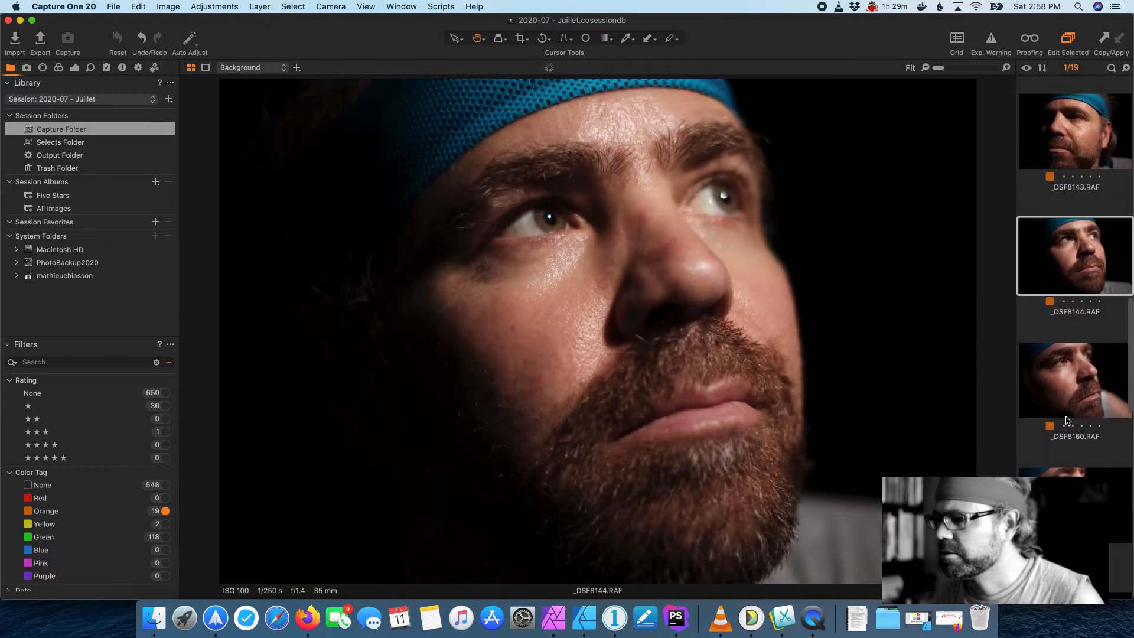
{"action": "scroll", "coordinate": [1071, 416], "scroll_direction": "down", "scroll_amount": 2}
{"action": "scroll", "coordinate": [1071, 417], "scroll_direction": "down", "scroll_amount": 2}
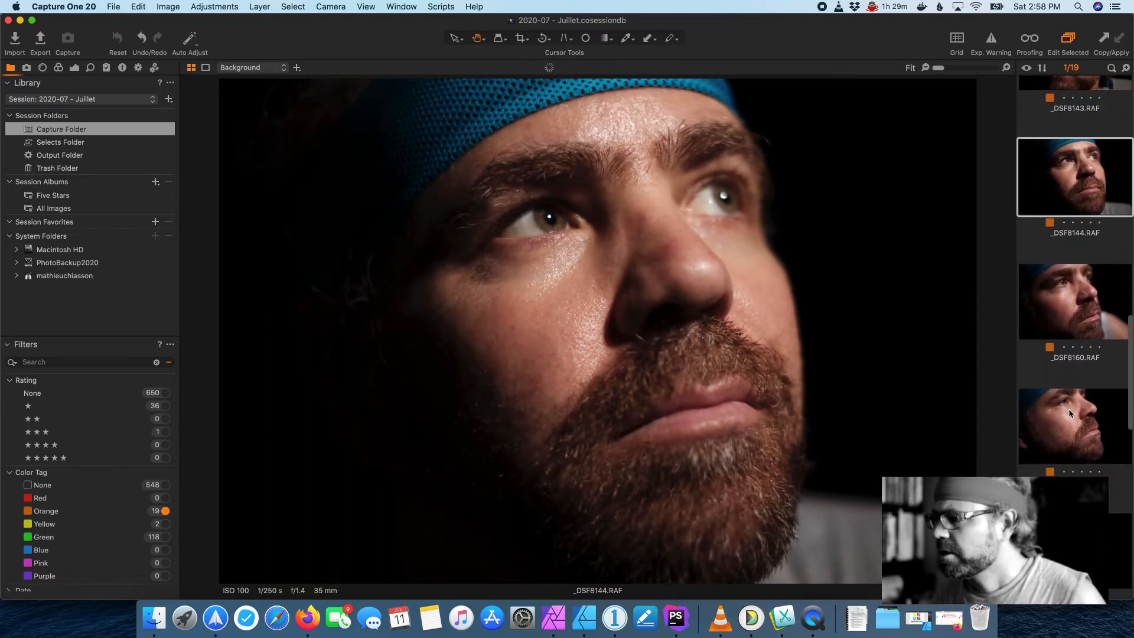
{"action": "scroll", "coordinate": [1066, 416], "scroll_direction": "down", "scroll_amount": 6}
{"action": "scroll", "coordinate": [1065, 415], "scroll_direction": "down", "scroll_amount": 12}
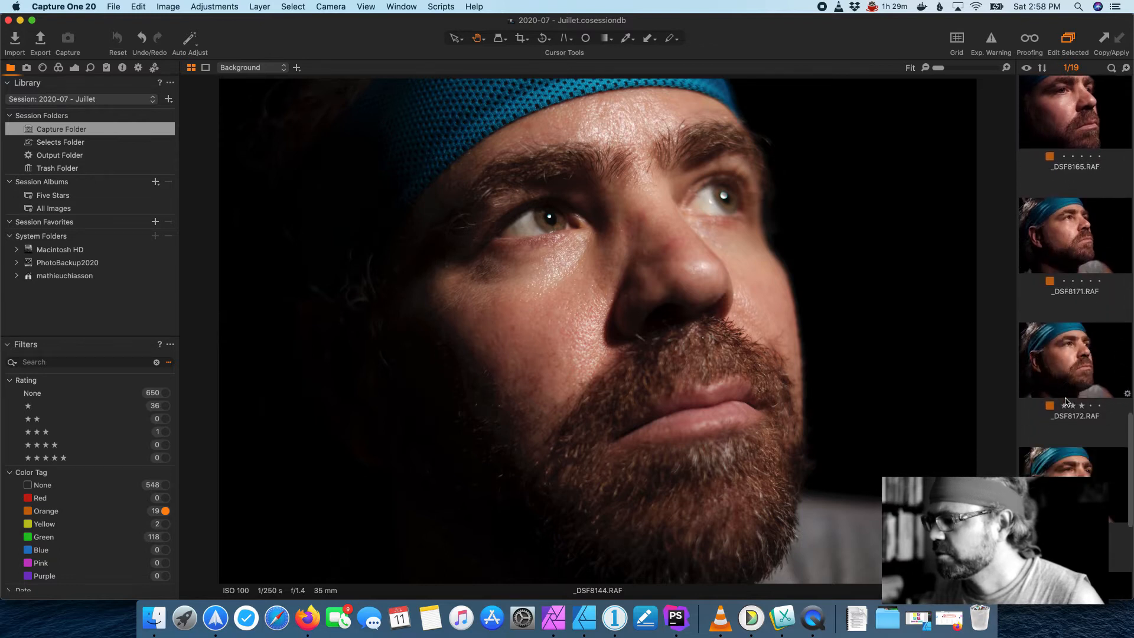
Step: Compare the similar portraits _DSF8171.RAF, _DSF8172.RAF and _DSF8173.RAF for head angle and light in the eyes
{"action": "scroll", "coordinate": [1067, 402], "scroll_direction": "down", "scroll_amount": 1}
{"action": "left_click", "coordinate": [1058, 329]}
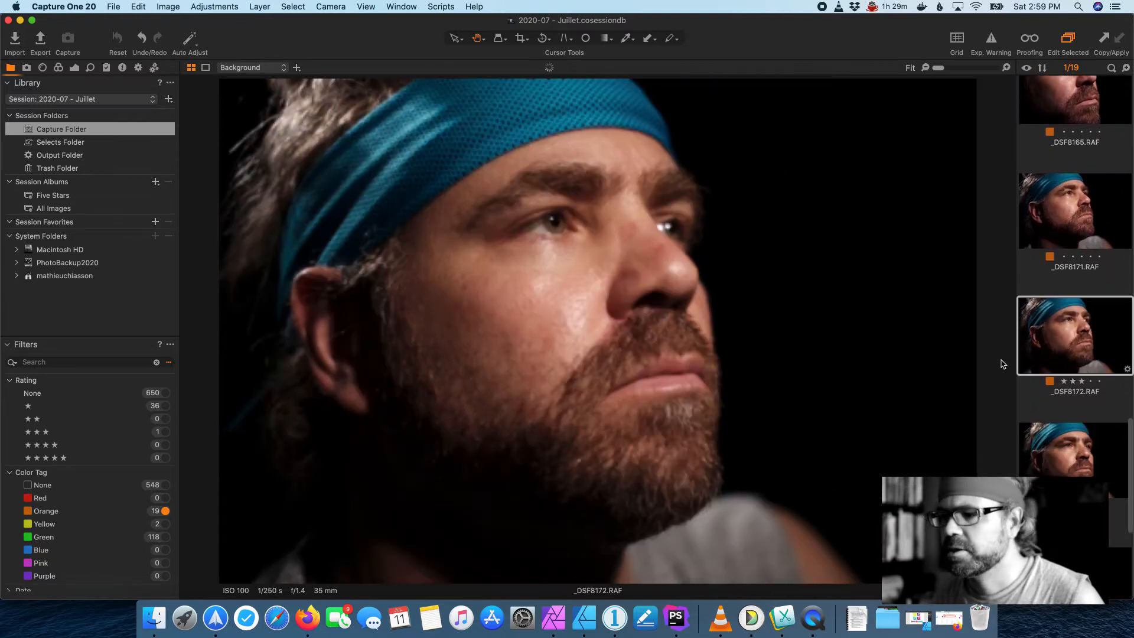
{"action": "scroll", "coordinate": [1081, 427], "scroll_direction": "down", "scroll_amount": 1}
{"action": "scroll", "coordinate": [1081, 426], "scroll_direction": "down", "scroll_amount": 2}
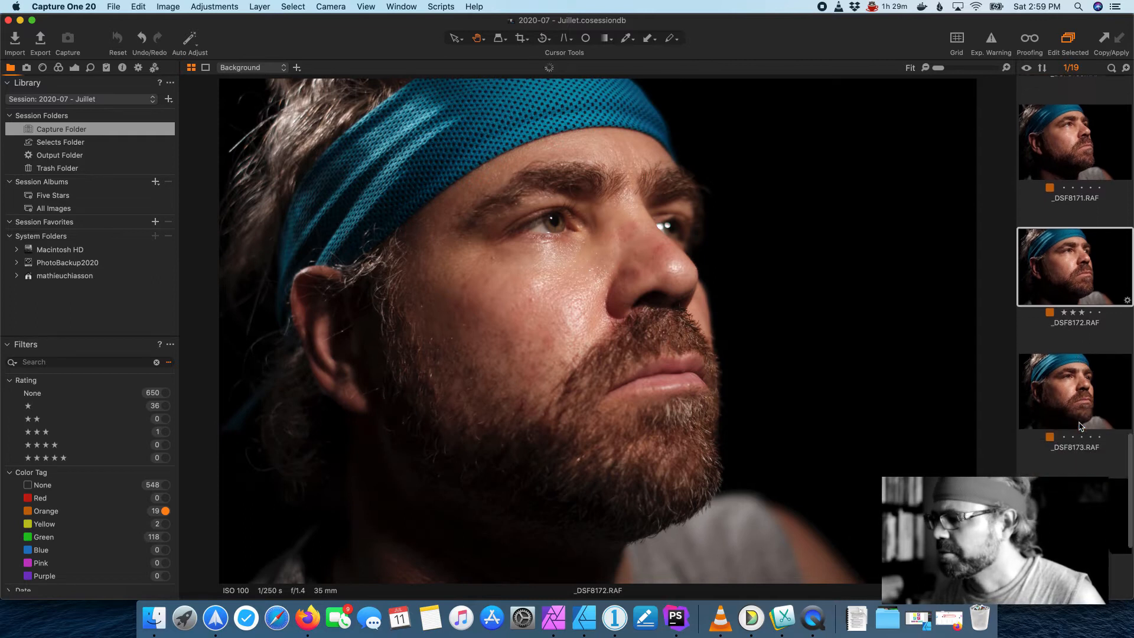
{"action": "scroll", "coordinate": [1080, 426], "scroll_direction": "up", "scroll_amount": 6}
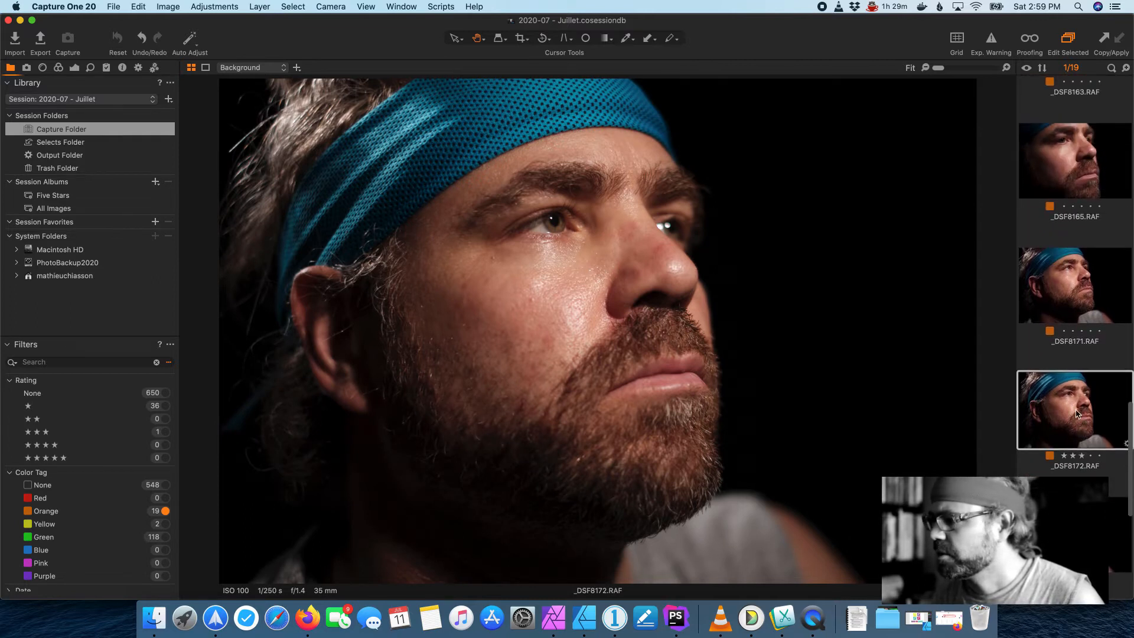
{"action": "scroll", "coordinate": [1081, 426], "scroll_direction": "down", "scroll_amount": 1}
{"action": "left_click", "coordinate": [1088, 254]}
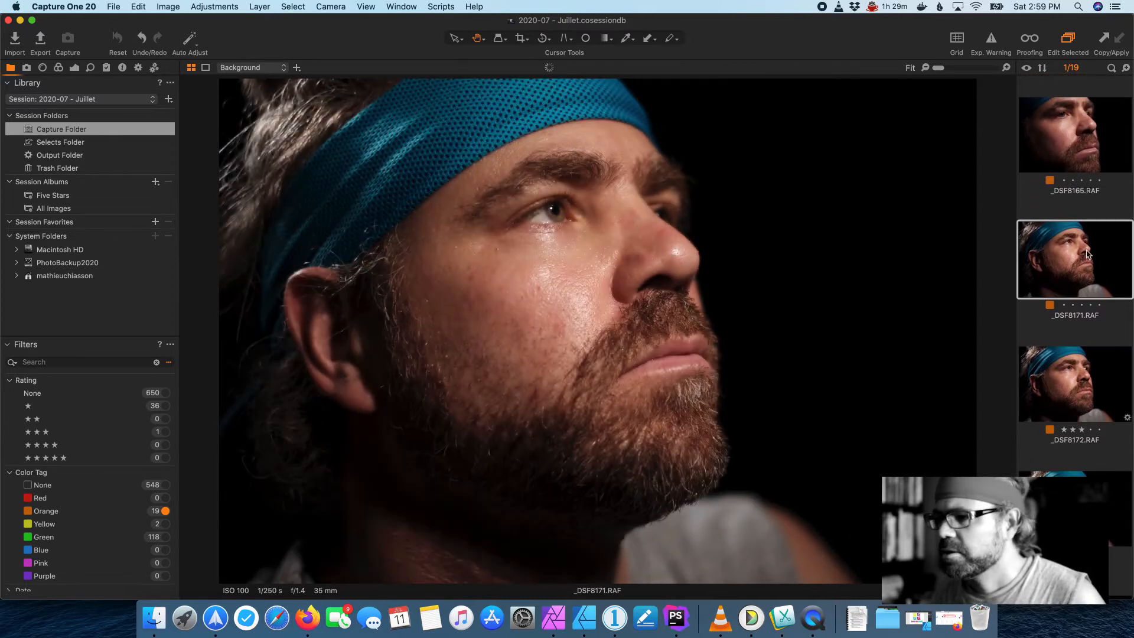
{"action": "left_click", "coordinate": [1077, 372]}
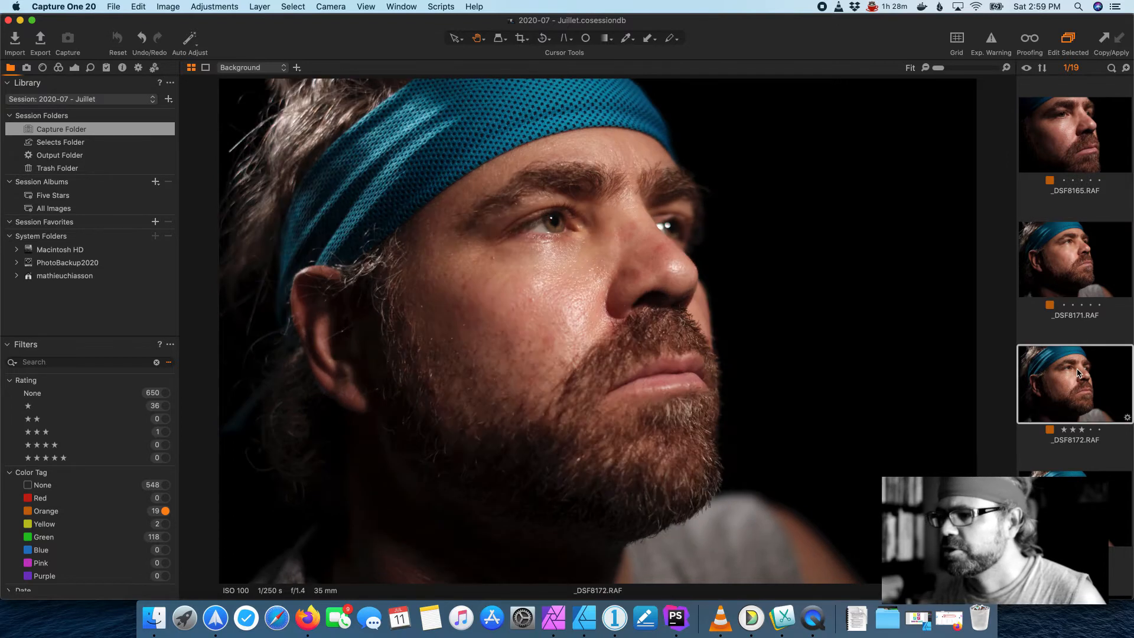
{"action": "left_click", "coordinate": [1080, 502]}
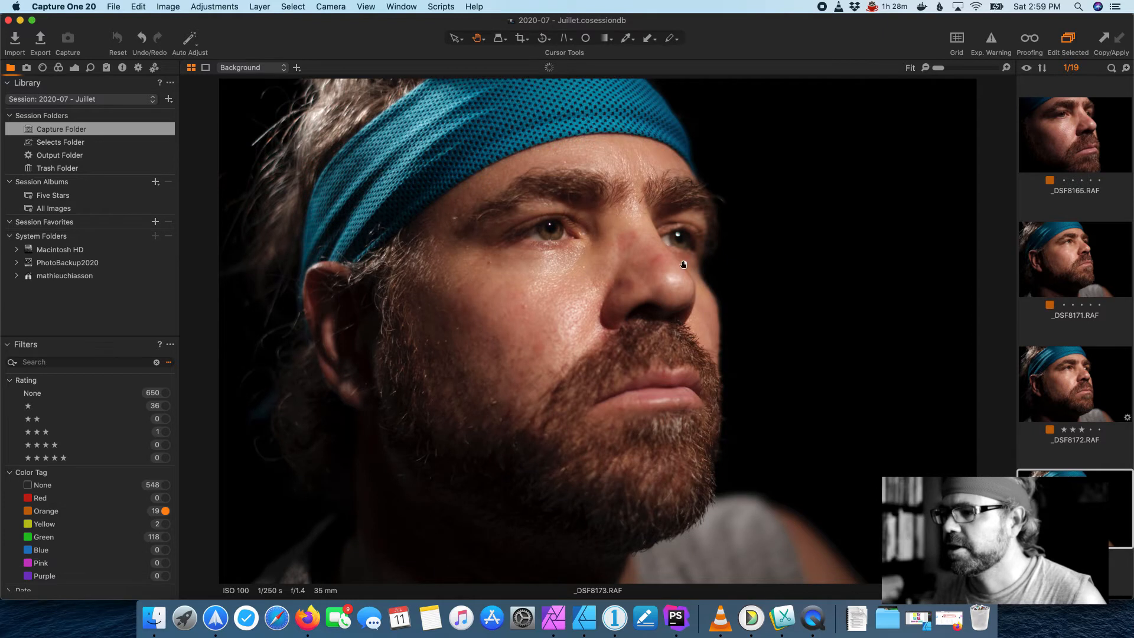
{"action": "left_click", "coordinate": [1075, 260]}
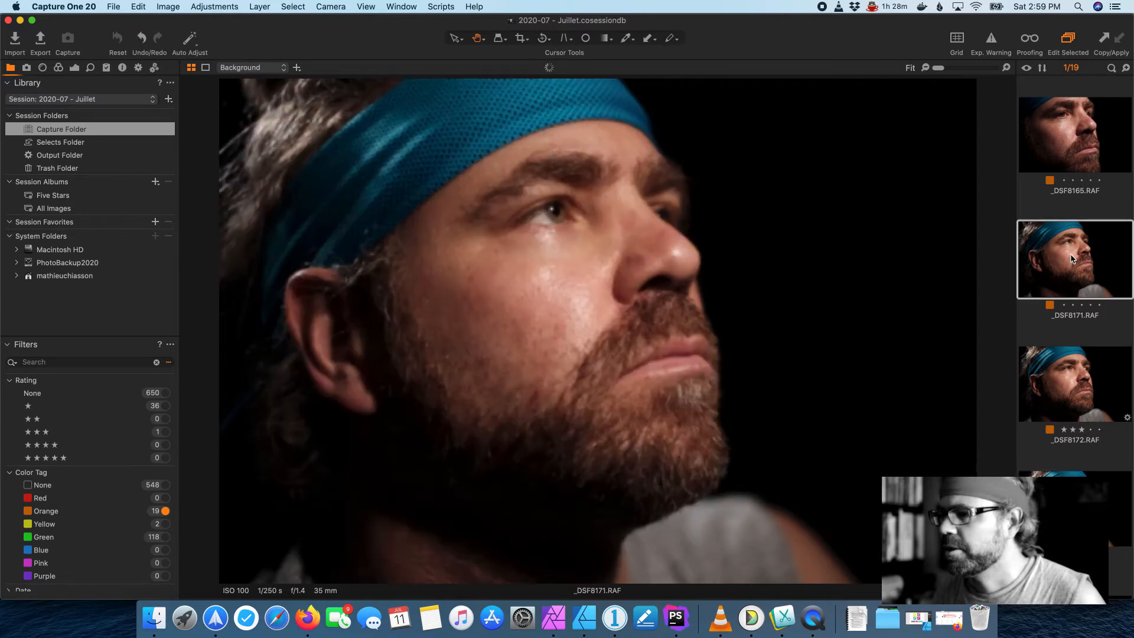
{"action": "left_click", "coordinate": [1067, 384]}
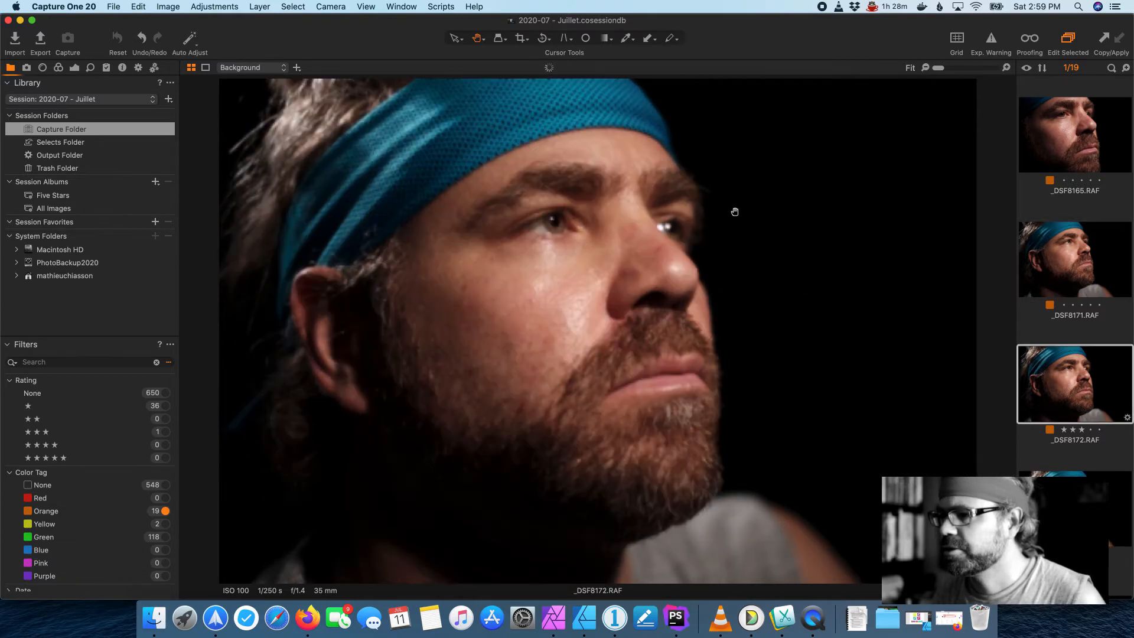
{"action": "key", "text": "Down"}
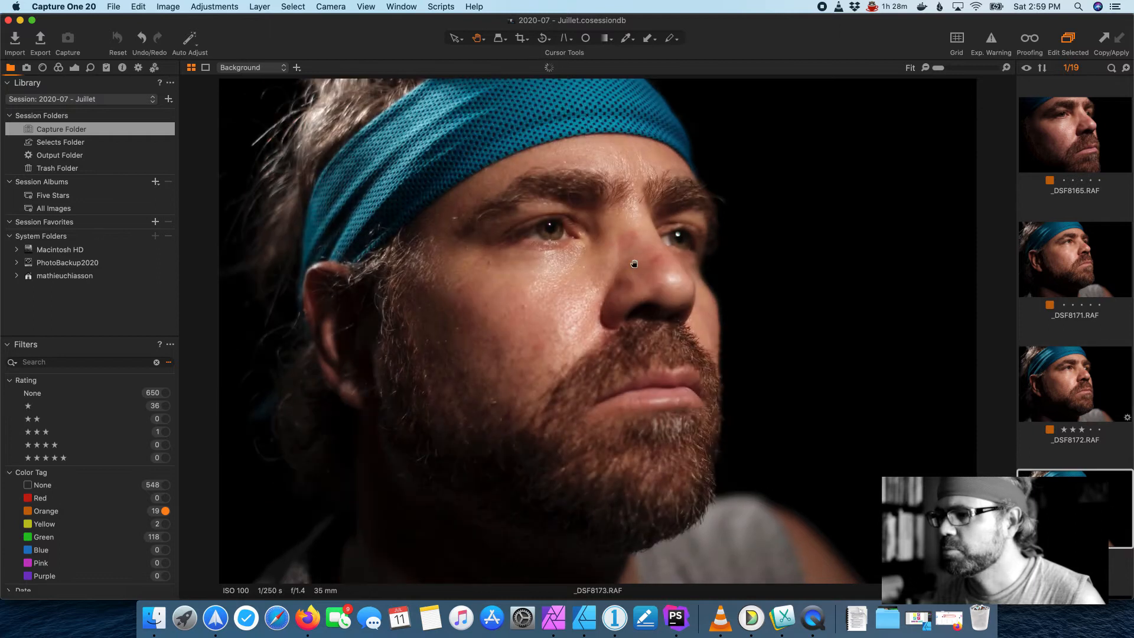
{"action": "left_click", "coordinate": [1077, 381]}
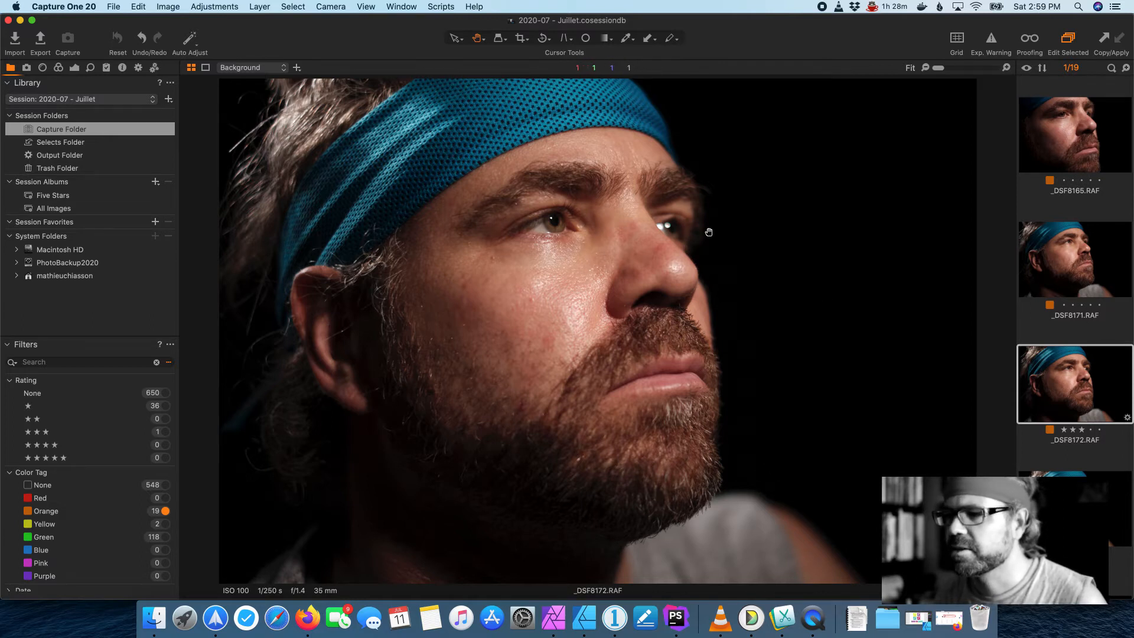
{"action": "key", "text": "Down"}
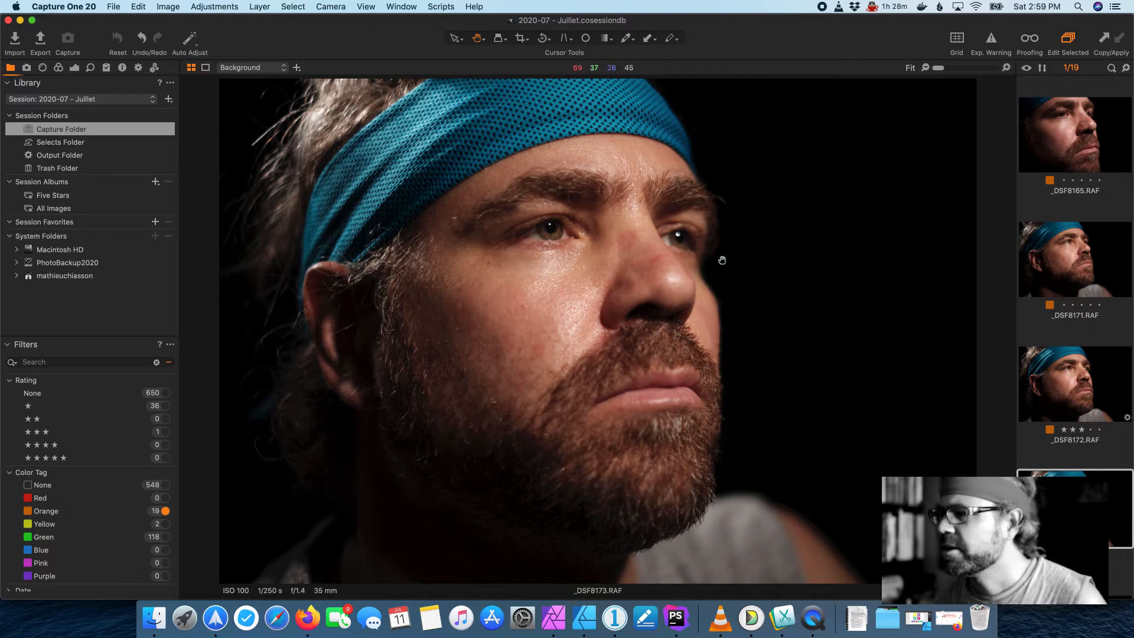
{"action": "left_click", "coordinate": [1084, 261]}
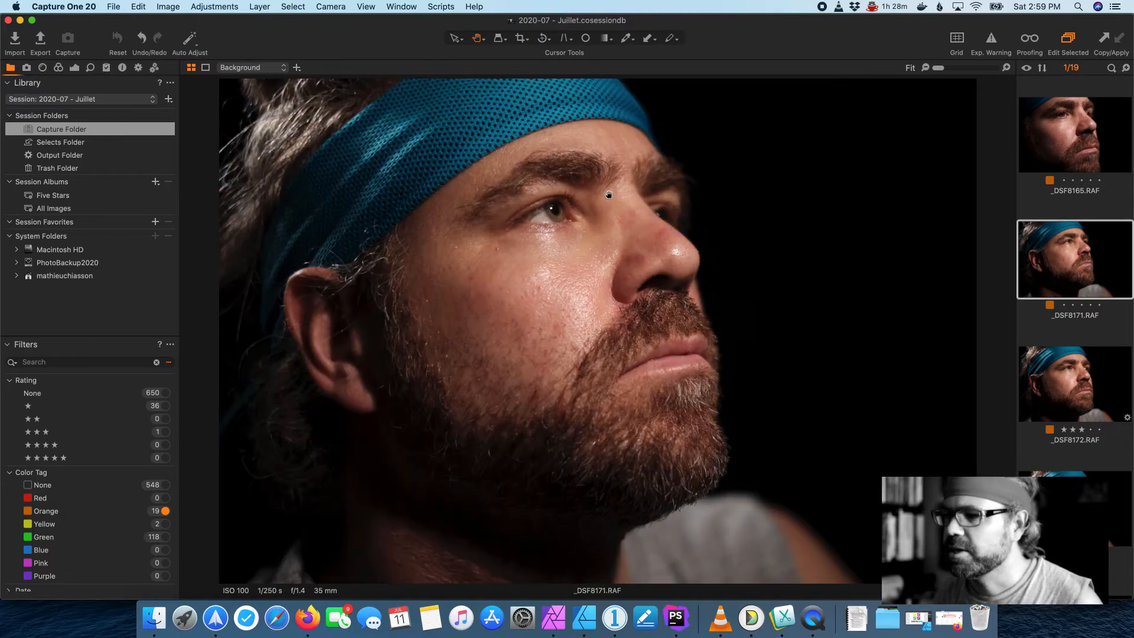
Step: Select the portrait _DSF8172.RAF and enable Black & White for it
{"action": "left_click", "coordinate": [1090, 381]}
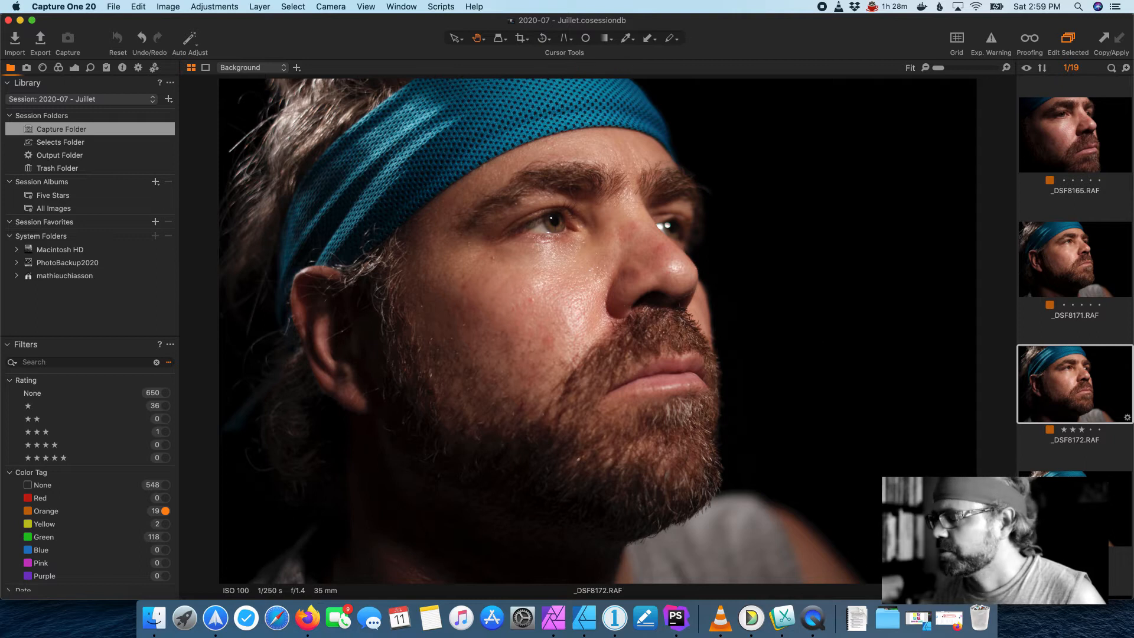
{"action": "scroll", "coordinate": [1076, 296], "scroll_direction": "down", "scroll_amount": 8}
{"action": "scroll", "coordinate": [1075, 296], "scroll_direction": "up", "scroll_amount": 6}
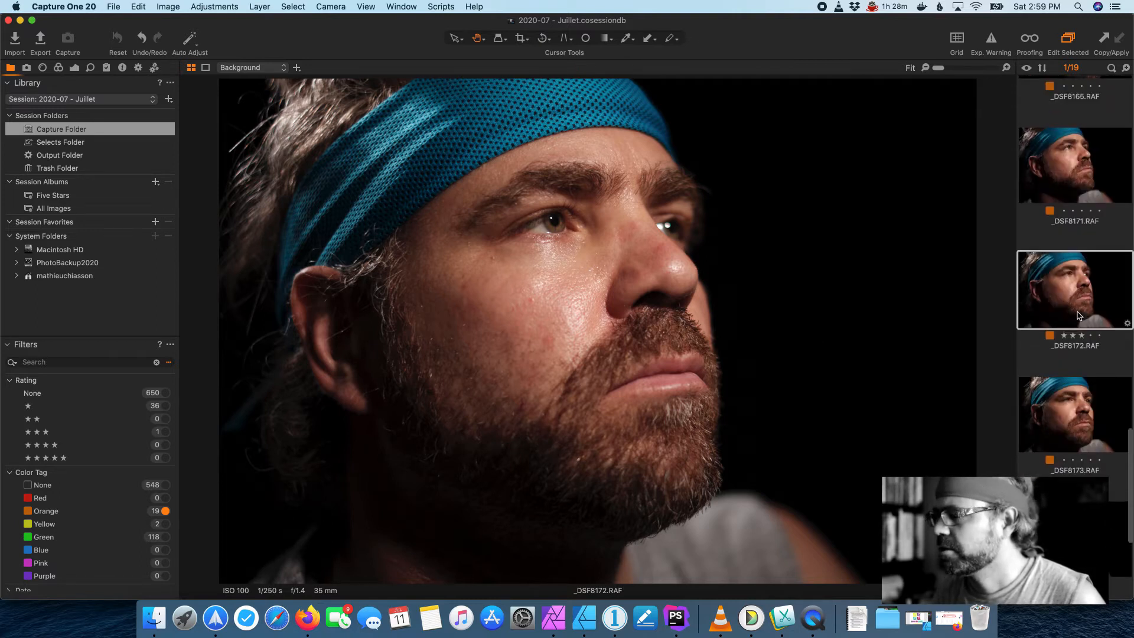
{"action": "scroll", "coordinate": [1079, 312], "scroll_direction": "up", "scroll_amount": 1}
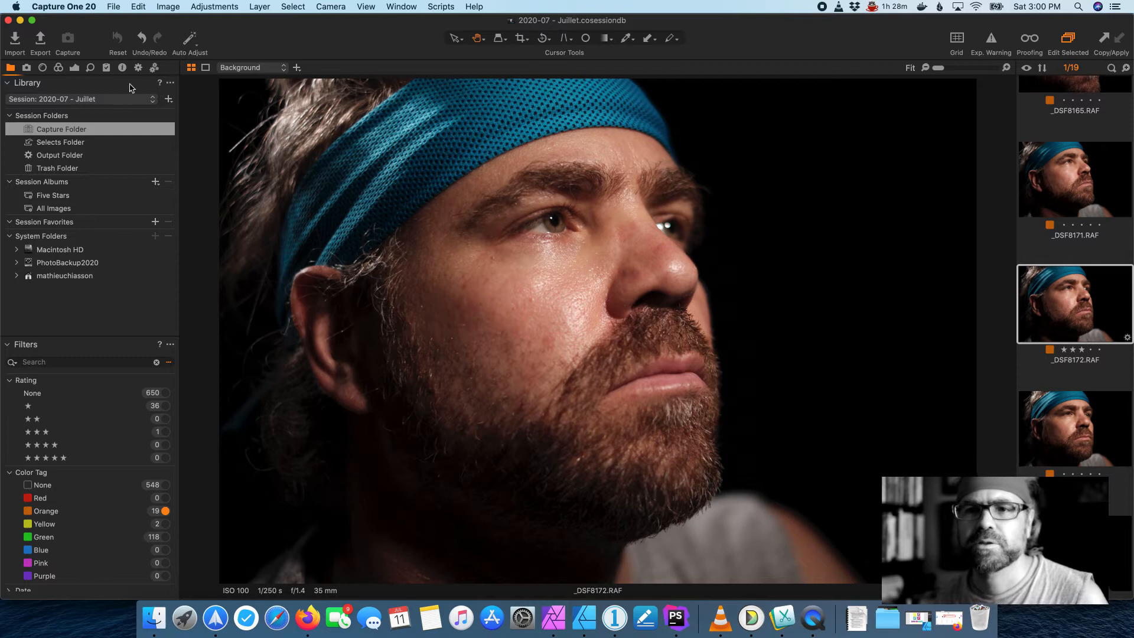
{"action": "left_click", "coordinate": [58, 68]}
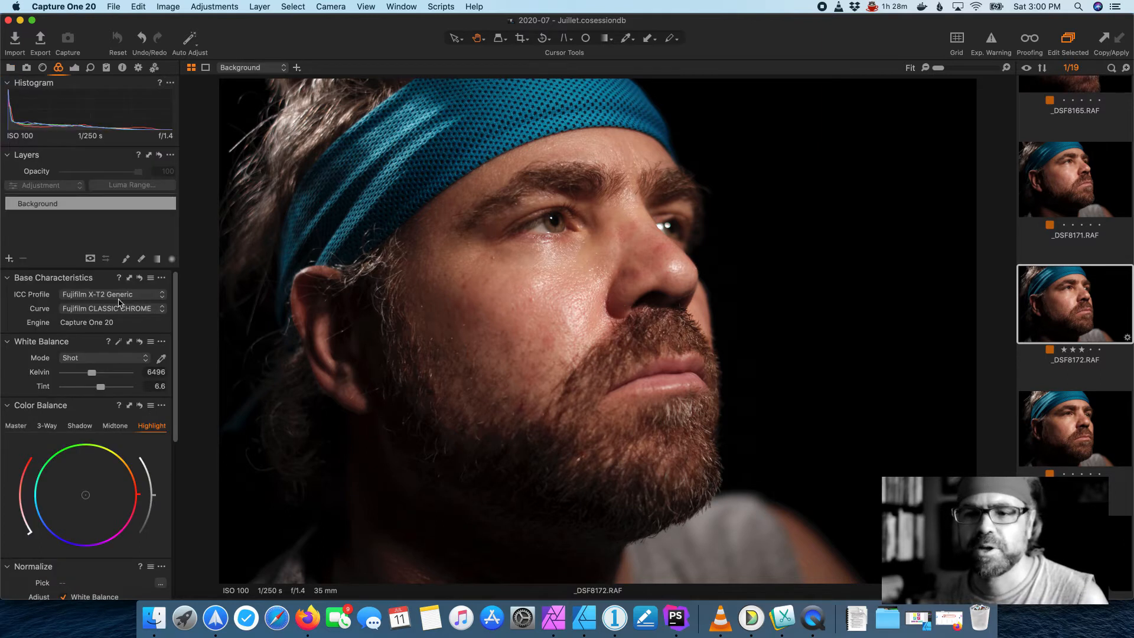
{"action": "scroll", "coordinate": [120, 336], "scroll_direction": "down", "scroll_amount": 10}
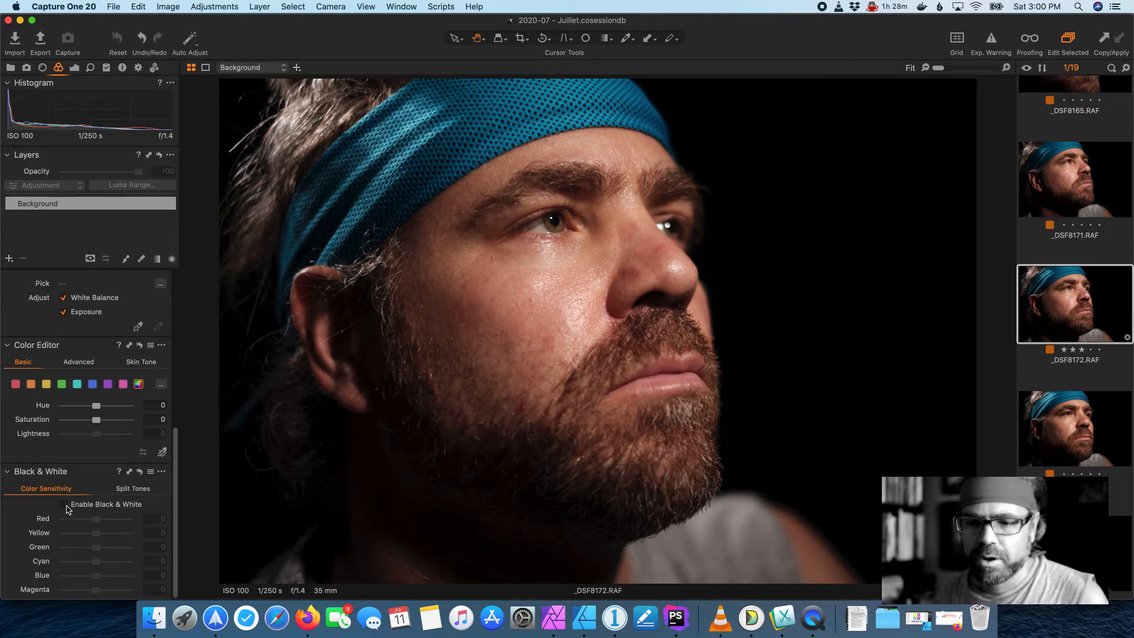
{"action": "left_click", "coordinate": [63, 505]}
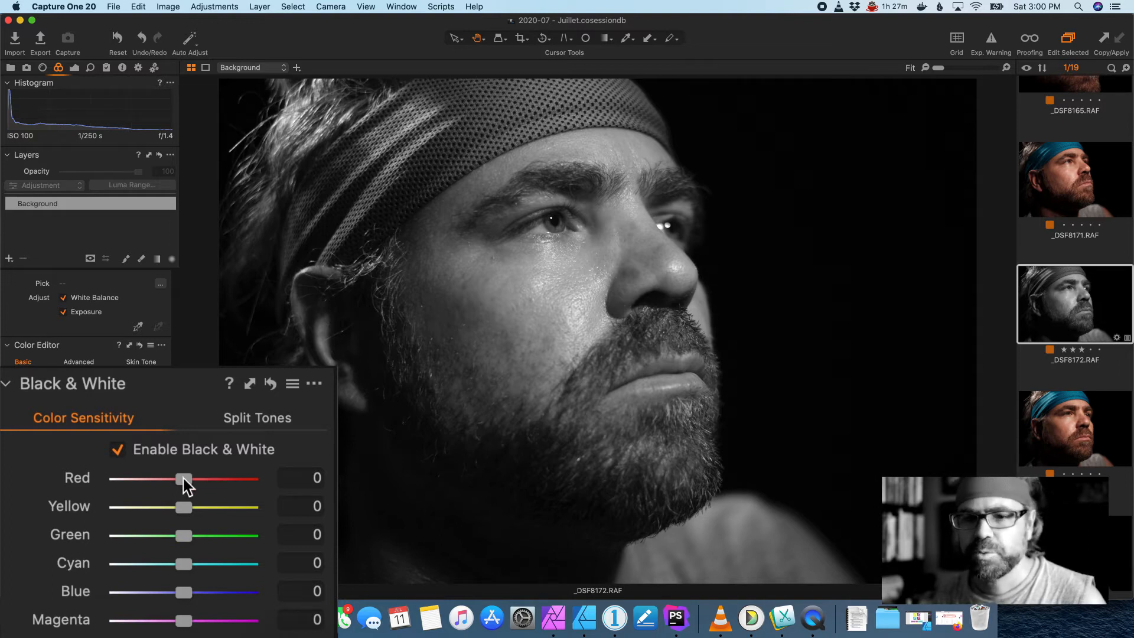
Step: Set the Black & White colour sensitivity to Red 47, Yellow 23 and Blue -69
{"action": "left_click_drag", "start_coordinate": [184, 479], "coordinate": [193, 480]}
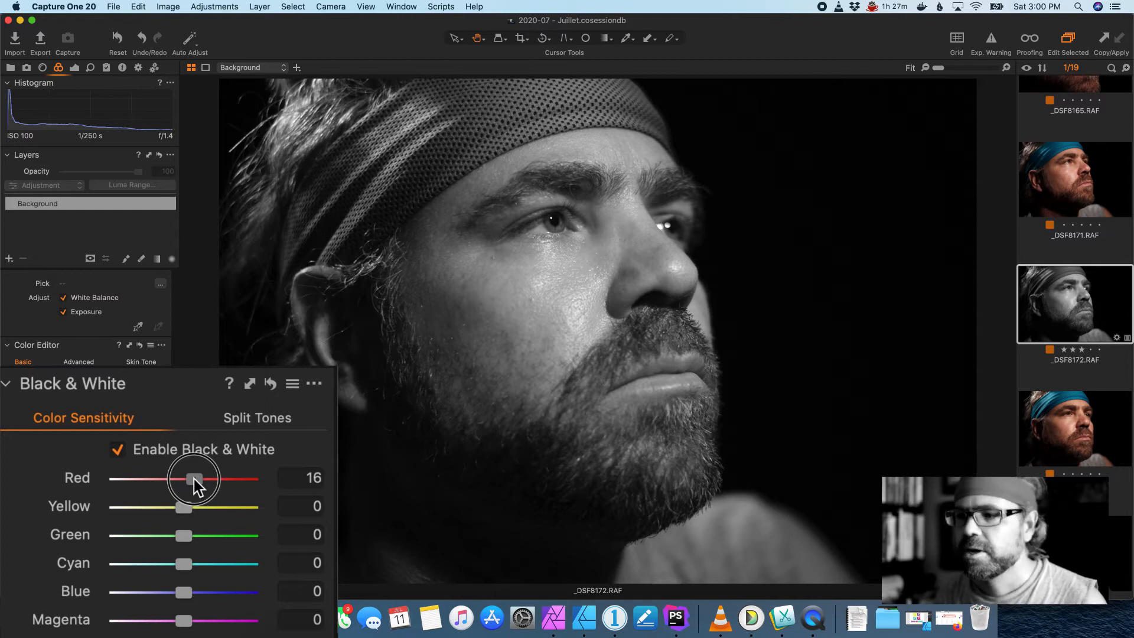
{"action": "mouse_move", "coordinate": [193, 480]}
{"action": "left_mouse_down"}
{"action": "mouse_move", "coordinate": [274, 486]}
{"action": "mouse_move", "coordinate": [213, 484]}
{"action": "left_mouse_up"}
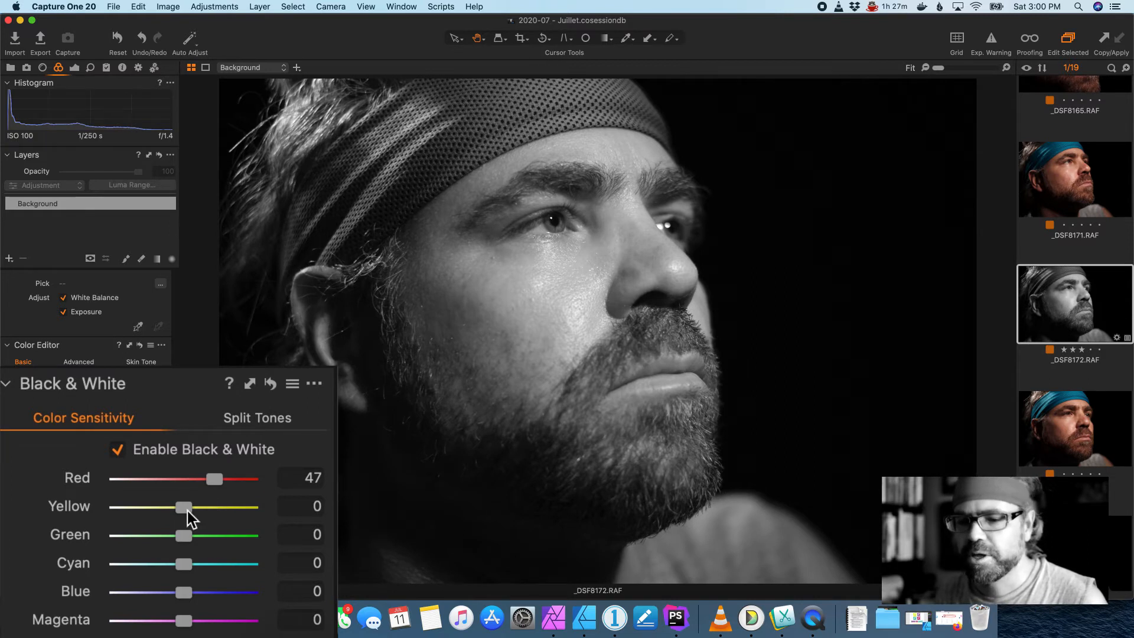
{"action": "left_click_drag", "start_coordinate": [186, 510], "coordinate": [266, 511]}
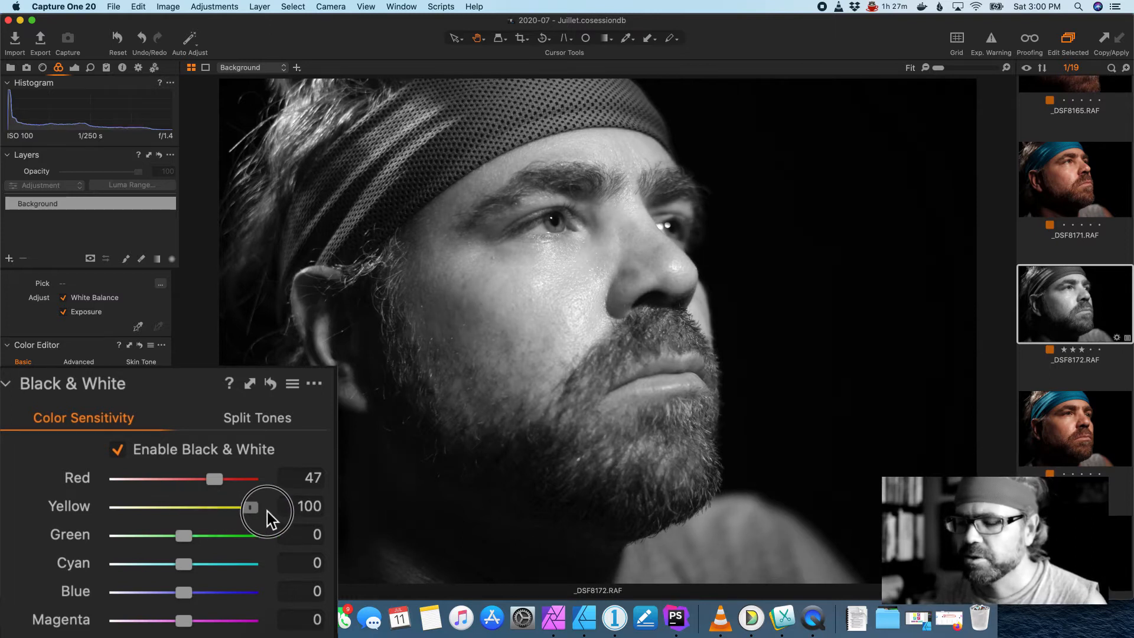
{"action": "left_click_drag", "start_coordinate": [267, 511], "coordinate": [134, 512]}
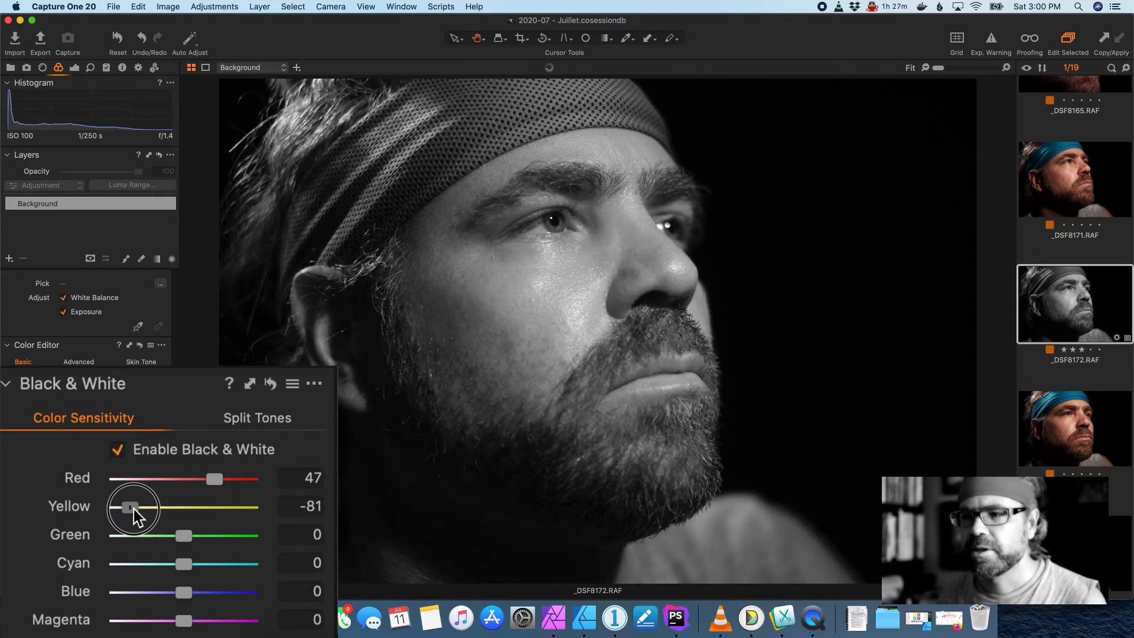
{"action": "left_click_drag", "start_coordinate": [133, 512], "coordinate": [205, 511]}
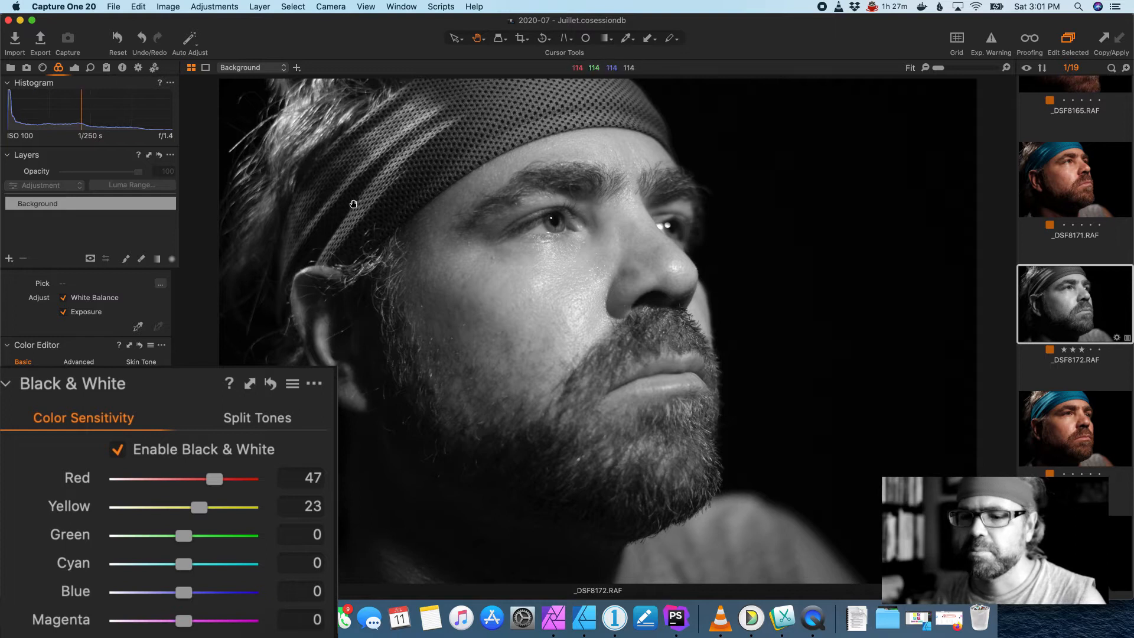
{"action": "left_click", "coordinate": [185, 594]}
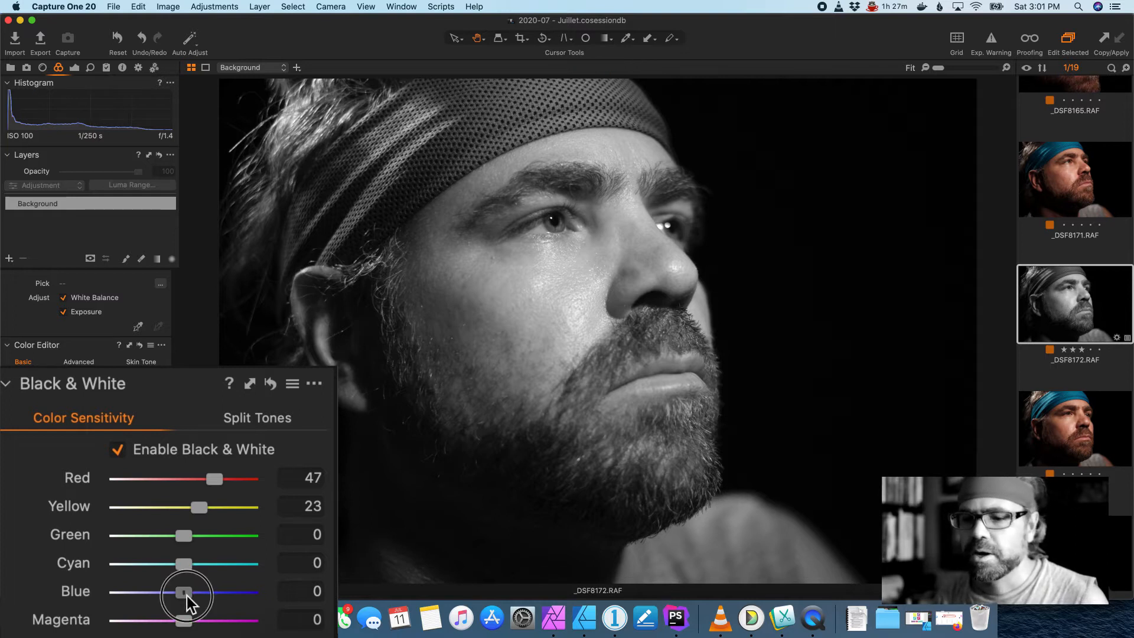
{"action": "left_click_drag", "start_coordinate": [188, 596], "coordinate": [142, 596]}
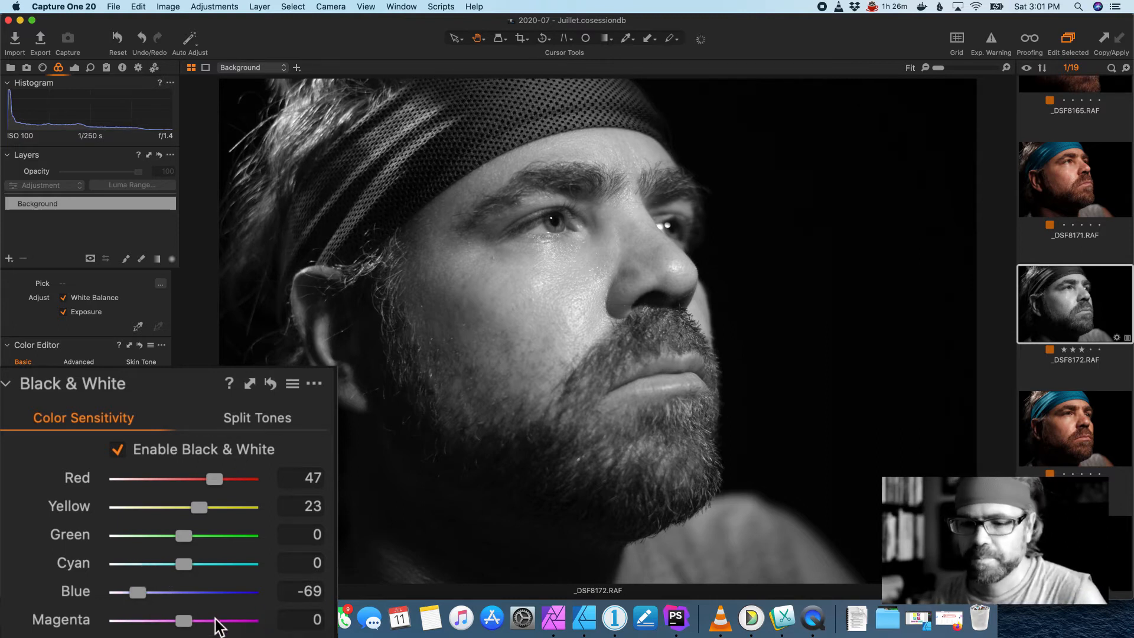
Step: Give the shadows a subtle blue tint in Color Balance, with the saturation kept low
{"action": "scroll", "coordinate": [114, 542], "scroll_direction": "up", "scroll_amount": 2}
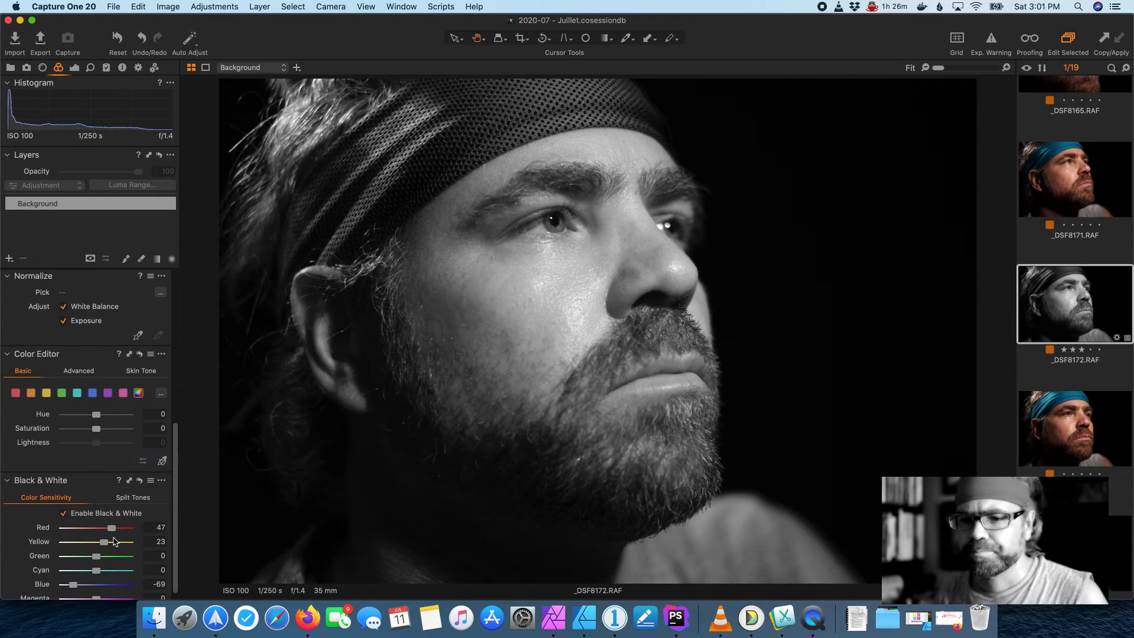
{"action": "scroll", "coordinate": [115, 542], "scroll_direction": "up", "scroll_amount": 6}
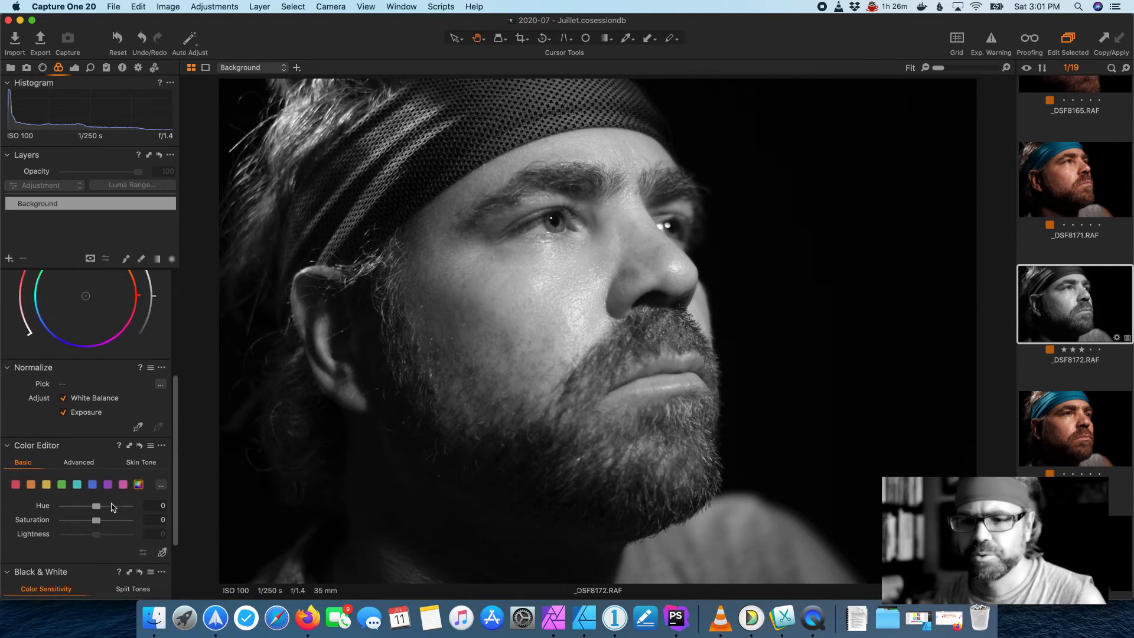
{"action": "scroll", "coordinate": [114, 507], "scroll_direction": "up", "scroll_amount": 4}
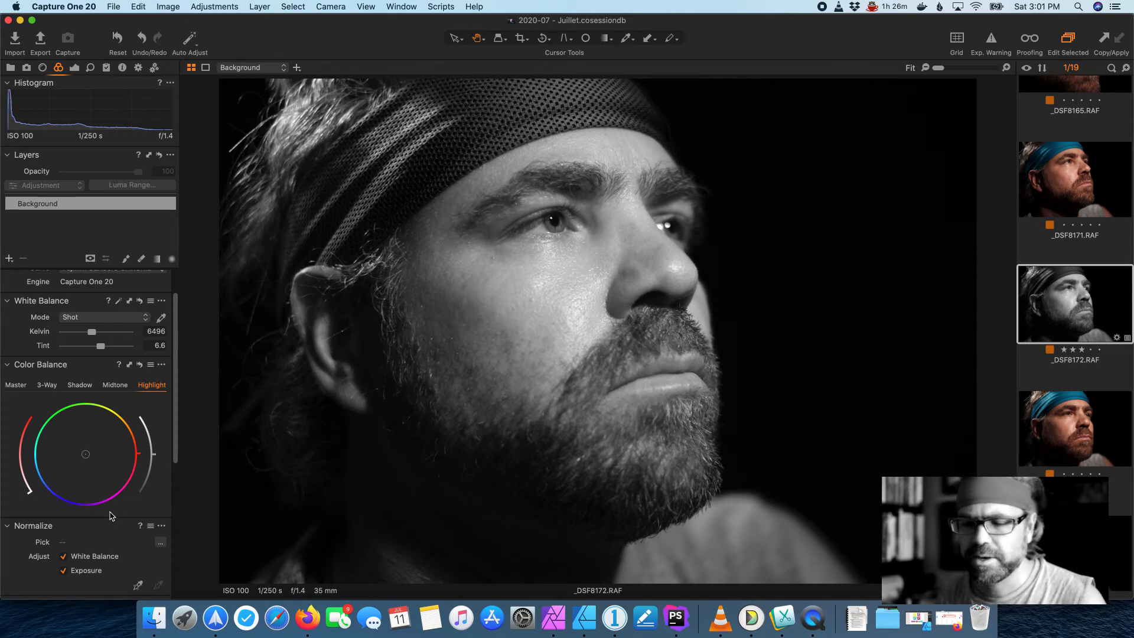
{"action": "left_click", "coordinate": [80, 384]}
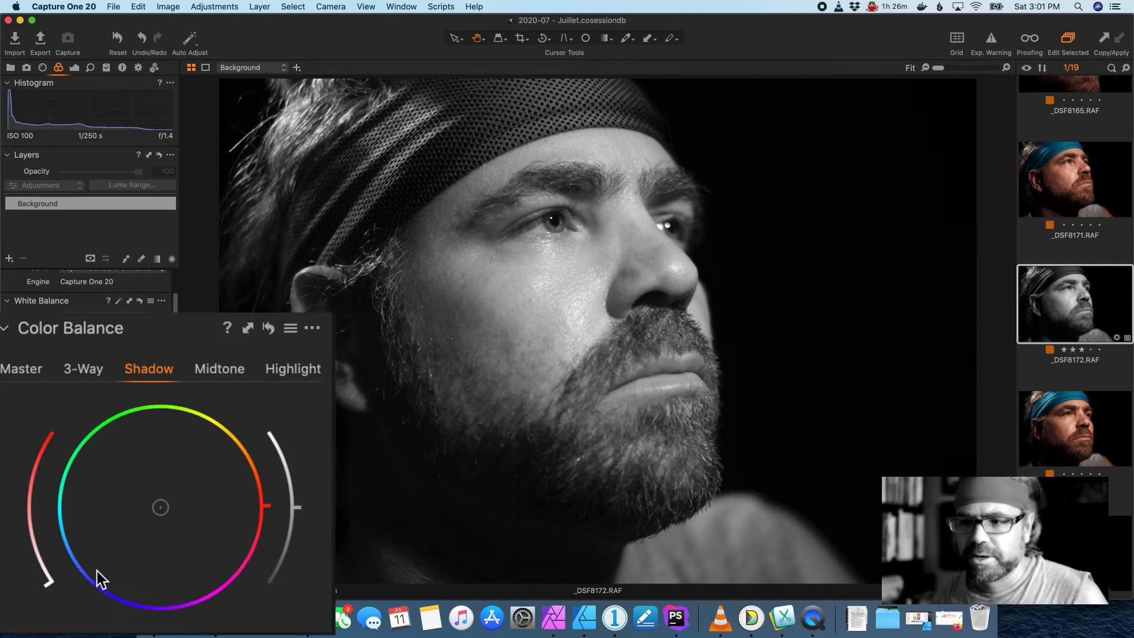
{"action": "left_click_drag", "start_coordinate": [160, 507], "coordinate": [155, 512]}
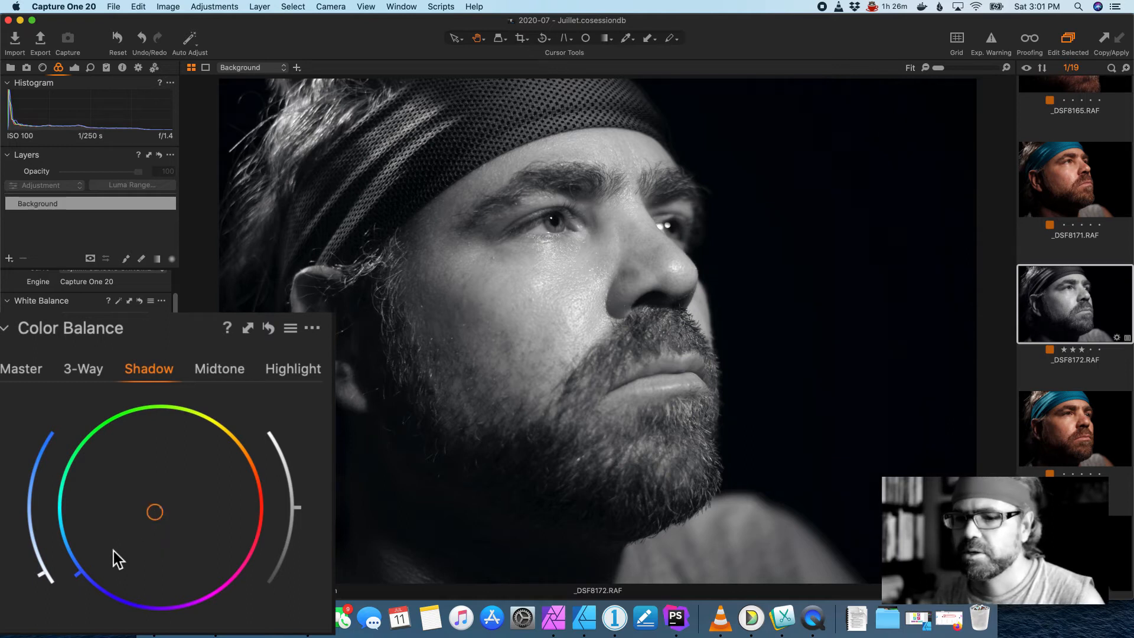
{"action": "left_click_drag", "start_coordinate": [41, 573], "coordinate": [38, 426]}
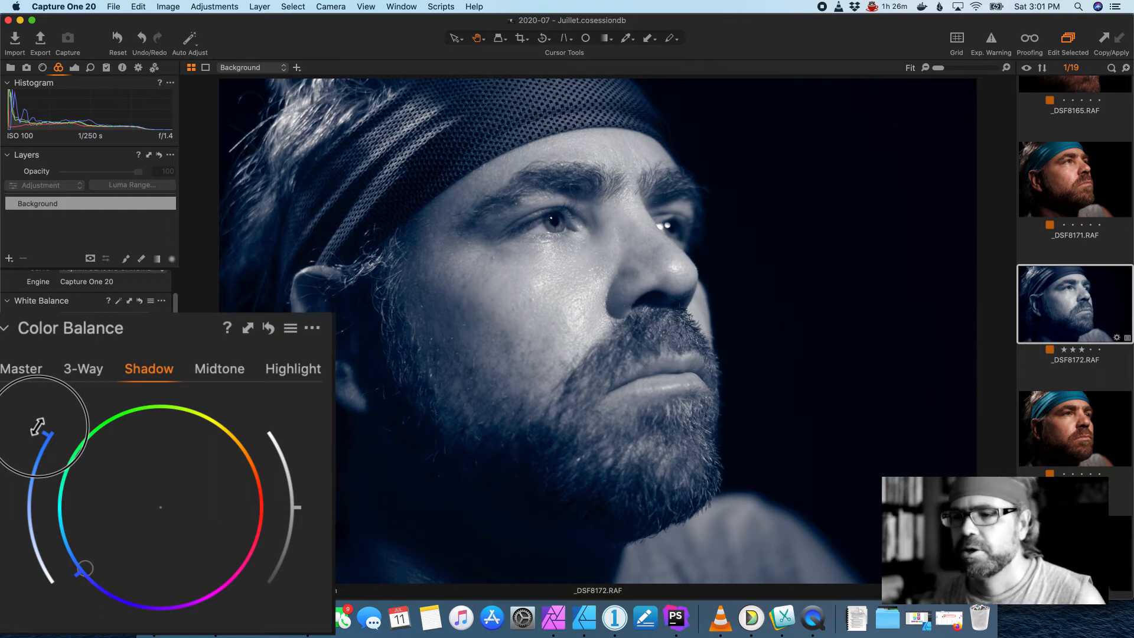
{"action": "left_click_drag", "start_coordinate": [38, 426], "coordinate": [16, 582]}
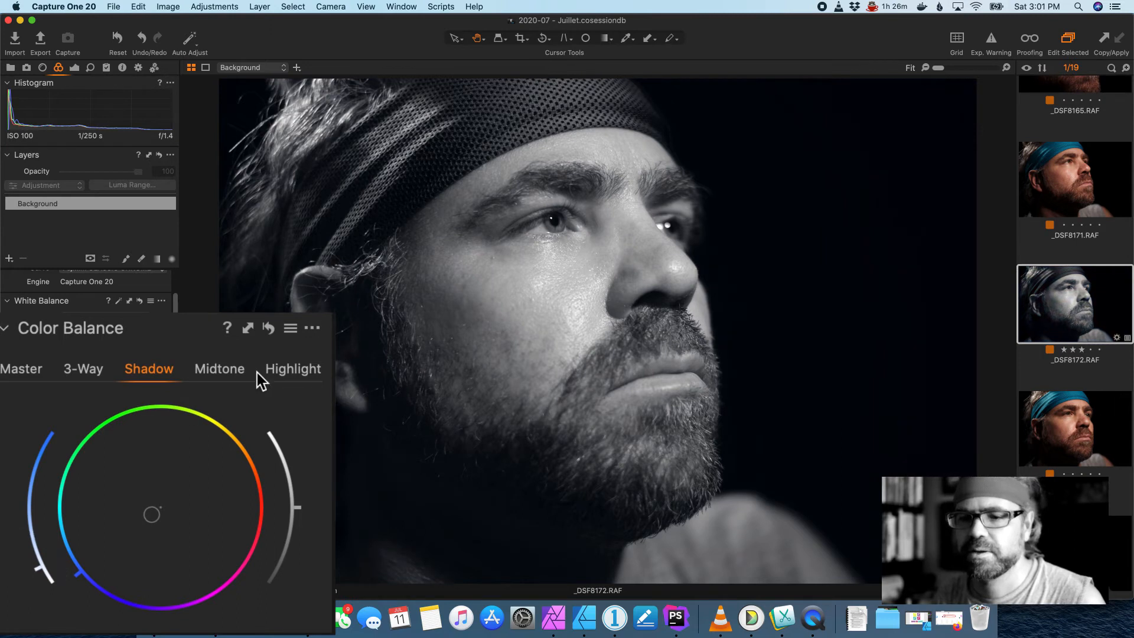
Step: Give the highlights a faint warm yellow-orange tint in Color Balance, with low saturation
{"action": "left_click", "coordinate": [289, 374]}
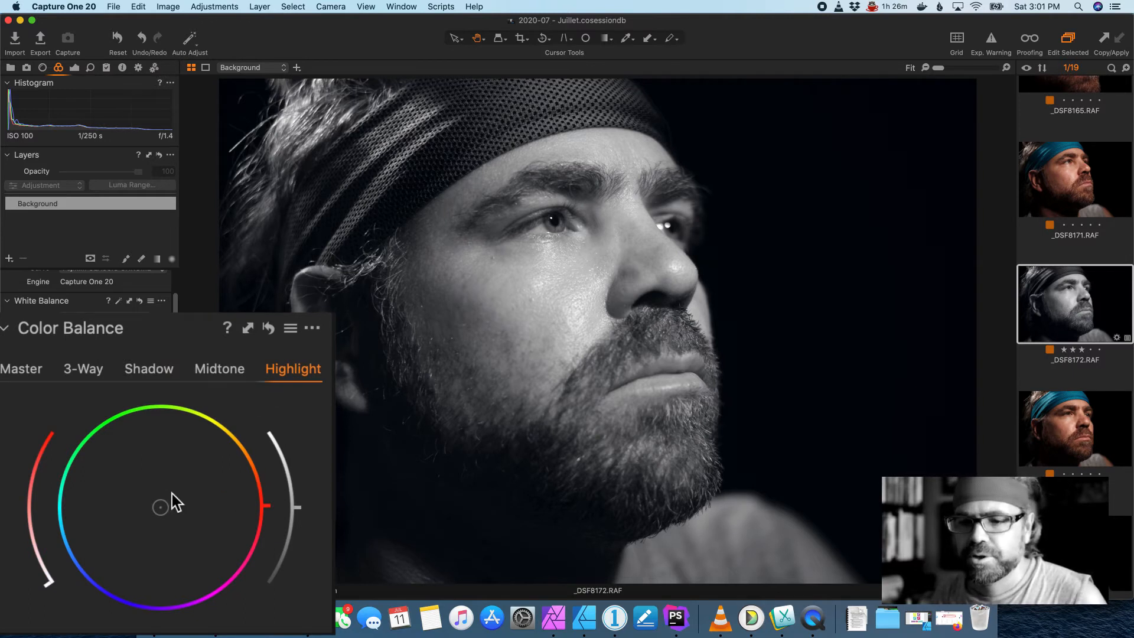
{"action": "left_click_drag", "start_coordinate": [161, 508], "coordinate": [191, 475]}
{"action": "left_click_drag", "start_coordinate": [235, 431], "coordinate": [227, 423]}
{"action": "left_click_drag", "start_coordinate": [27, 517], "coordinate": [33, 579]}
{"action": "left_click_drag", "start_coordinate": [226, 422], "coordinate": [231, 429]}
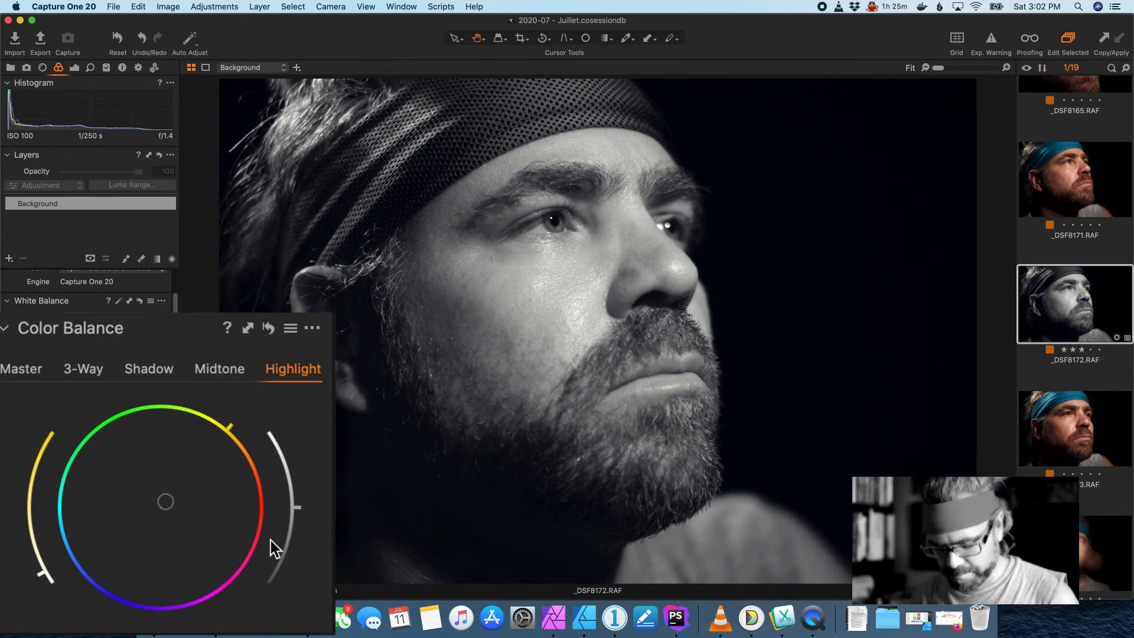
{"action": "left_click", "coordinate": [141, 303]}
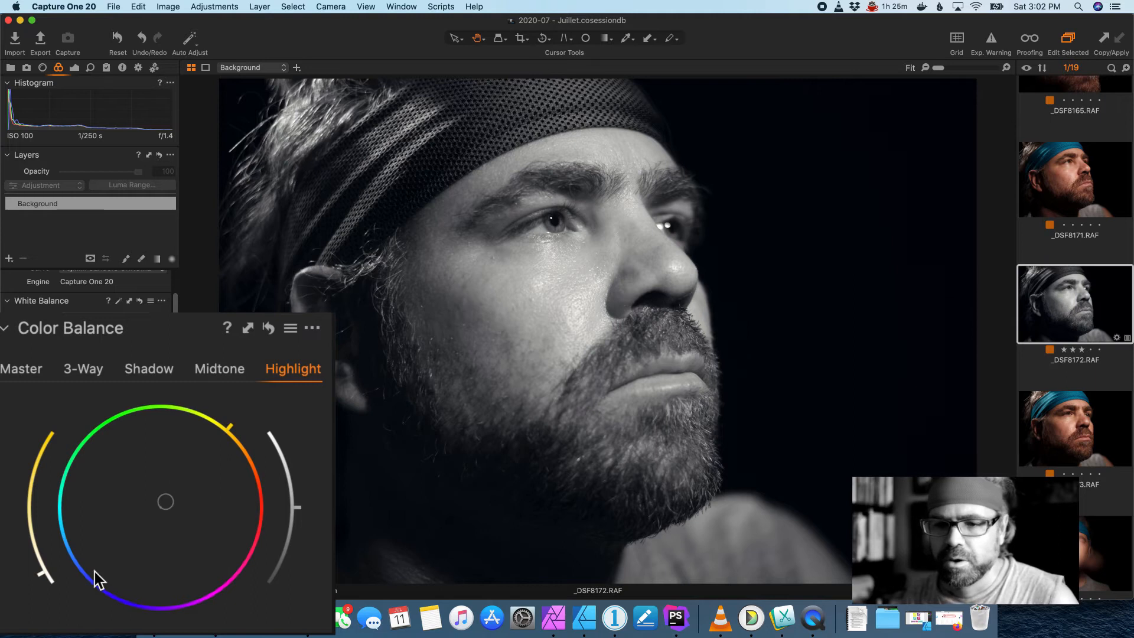
Step: Slightly increase the saturation of the blue shadow tint in Color Balance
{"action": "scroll", "coordinate": [186, 378], "scroll_direction": "up", "scroll_amount": 2}
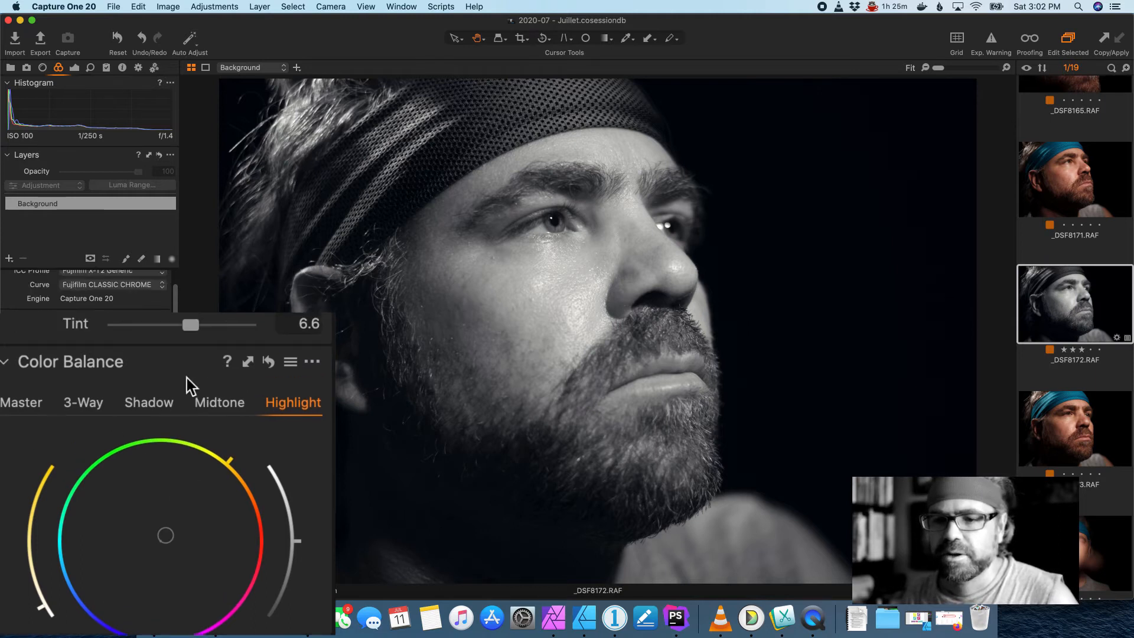
{"action": "left_click", "coordinate": [155, 388]}
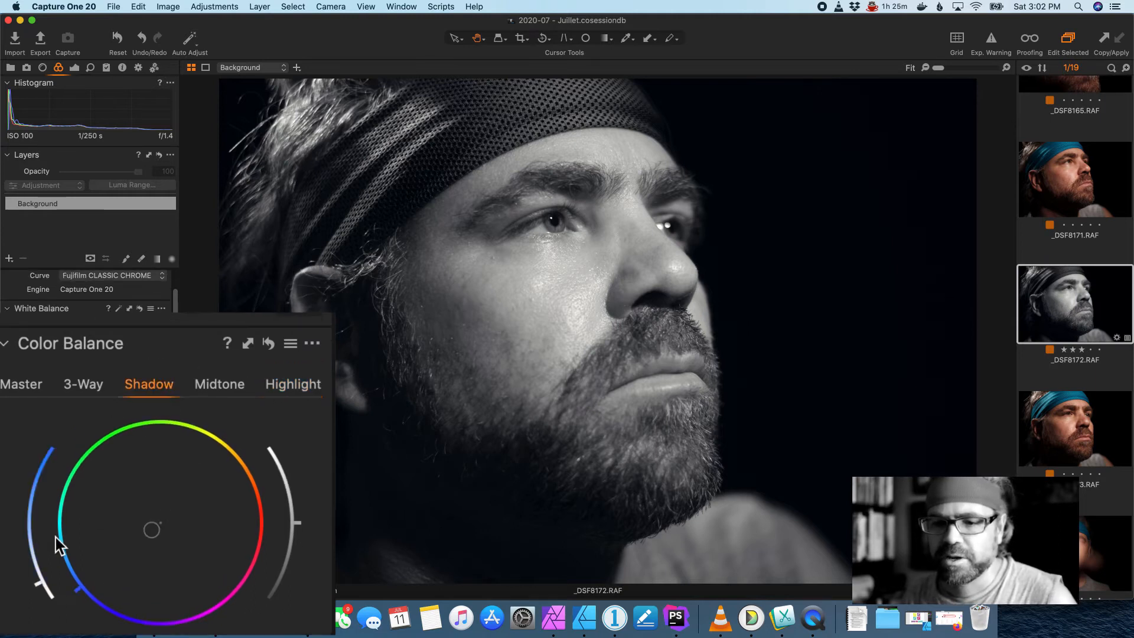
{"action": "left_click", "coordinate": [37, 583]}
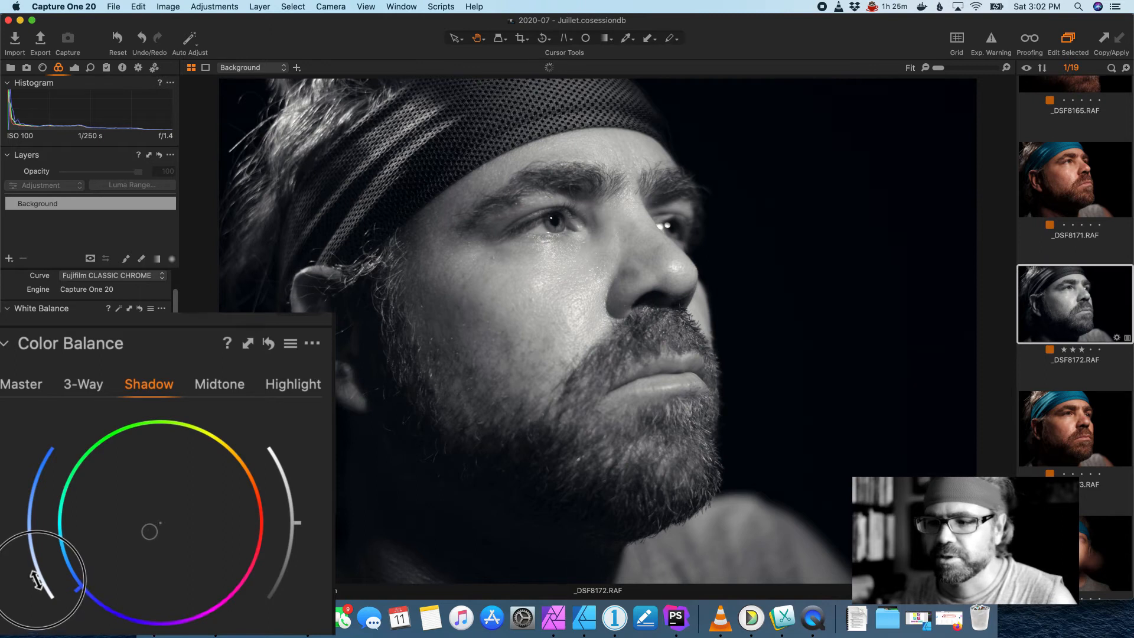
Step: Set the portrait's Contrast to 14 in the Exposure adjustments
{"action": "scroll", "coordinate": [160, 443], "scroll_direction": "up", "scroll_amount": 2}
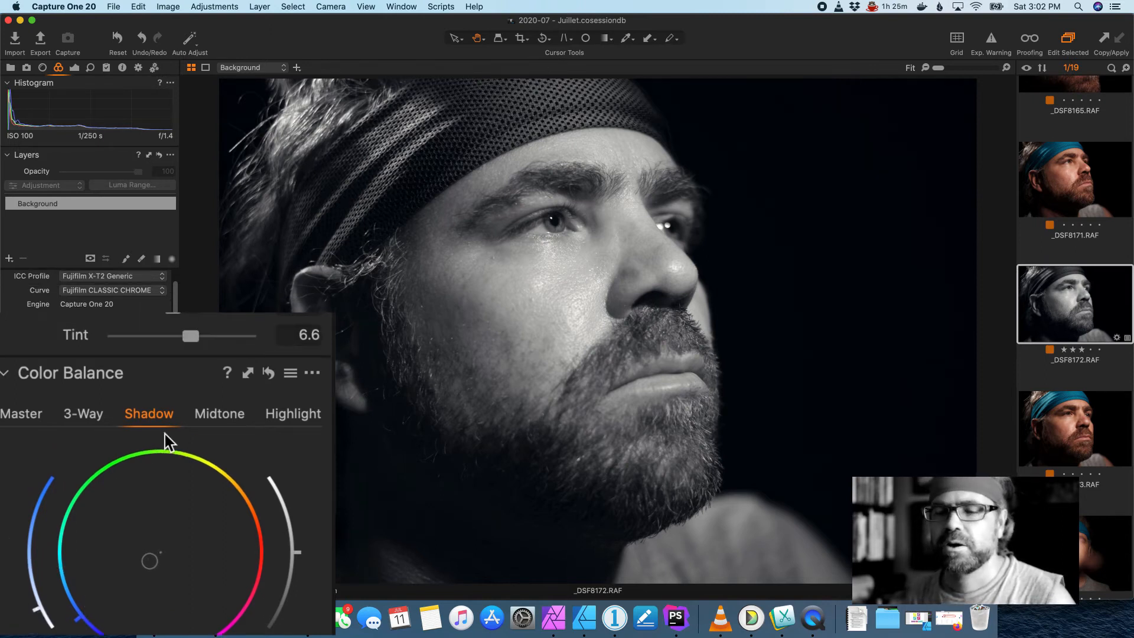
{"action": "scroll", "coordinate": [99, 420], "scroll_direction": "up", "scroll_amount": 2}
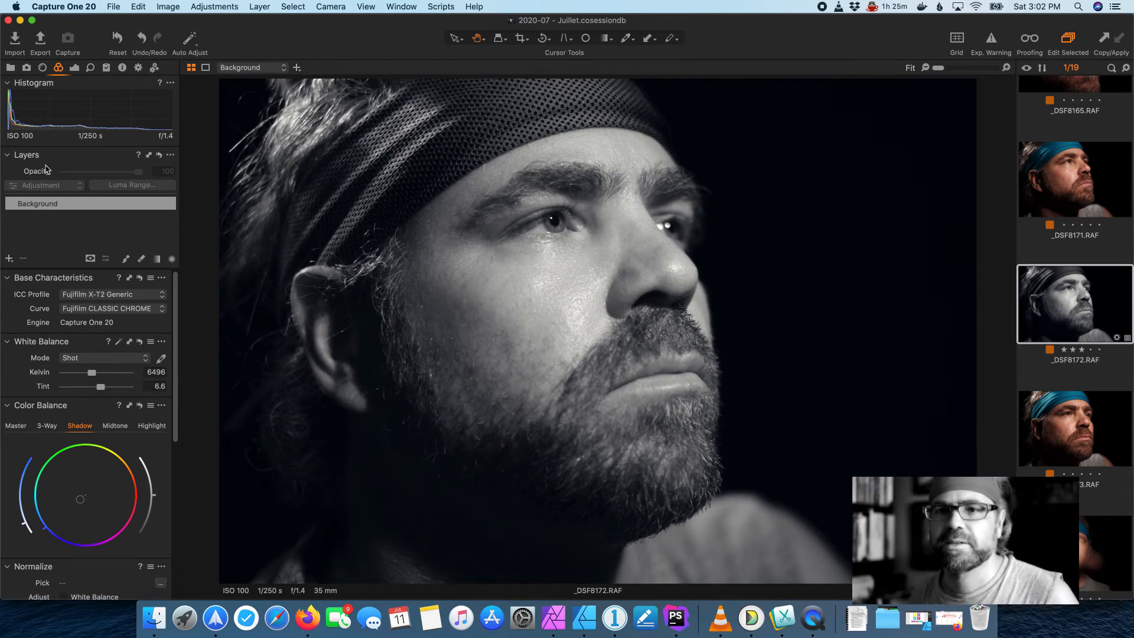
{"action": "left_click", "coordinate": [74, 67]}
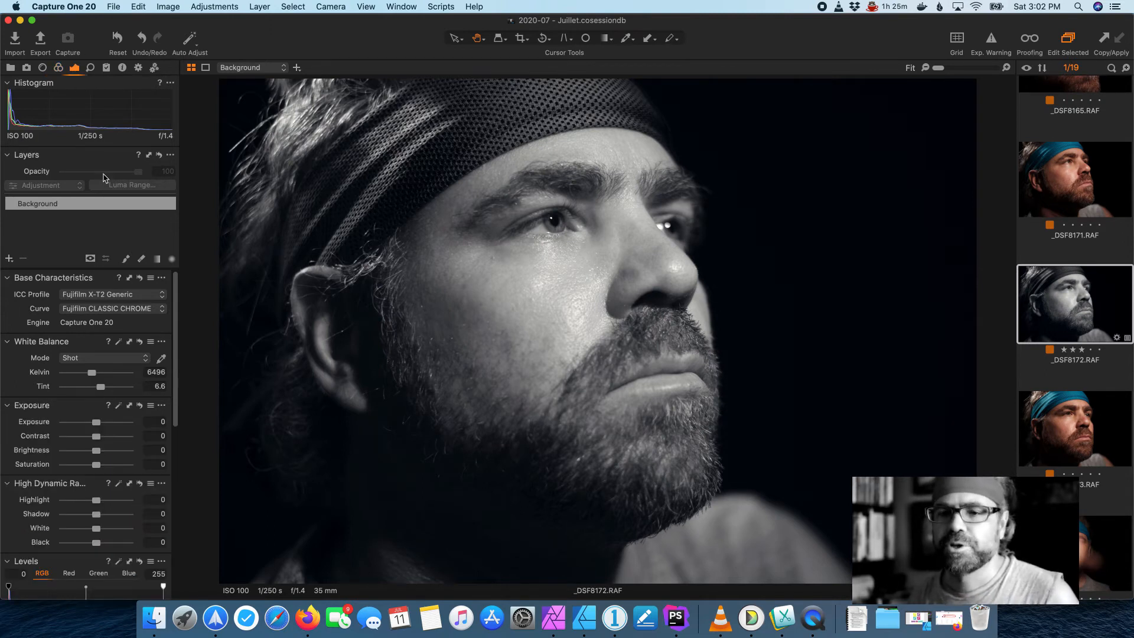
{"action": "scroll", "coordinate": [103, 371], "scroll_direction": "down", "scroll_amount": 3}
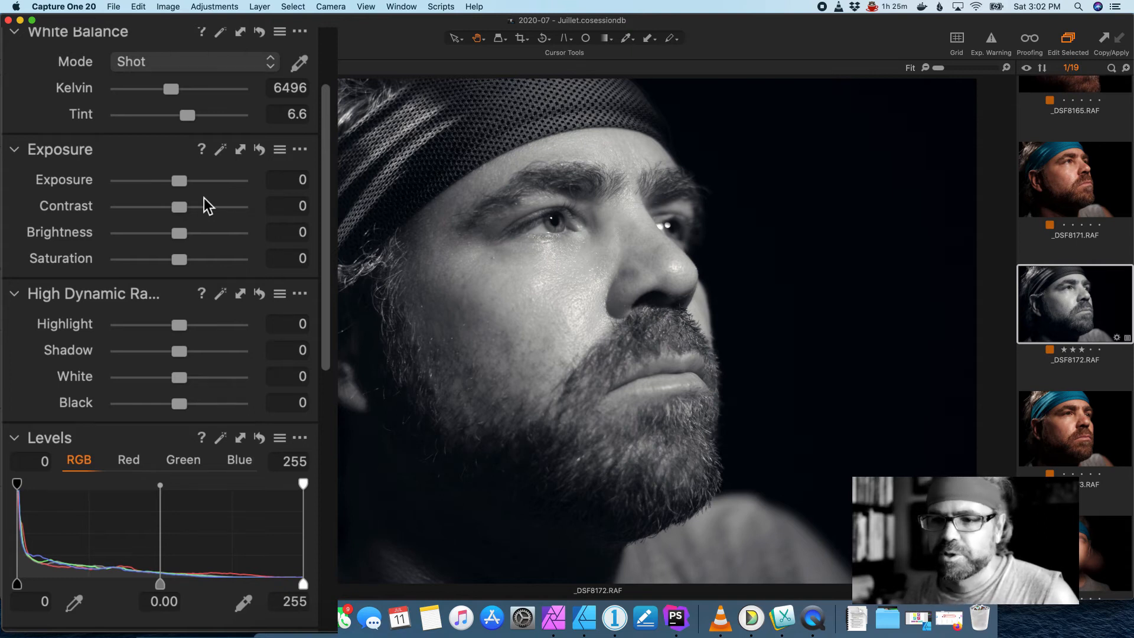
{"action": "scroll", "coordinate": [204, 198], "scroll_direction": "up", "scroll_amount": 1}
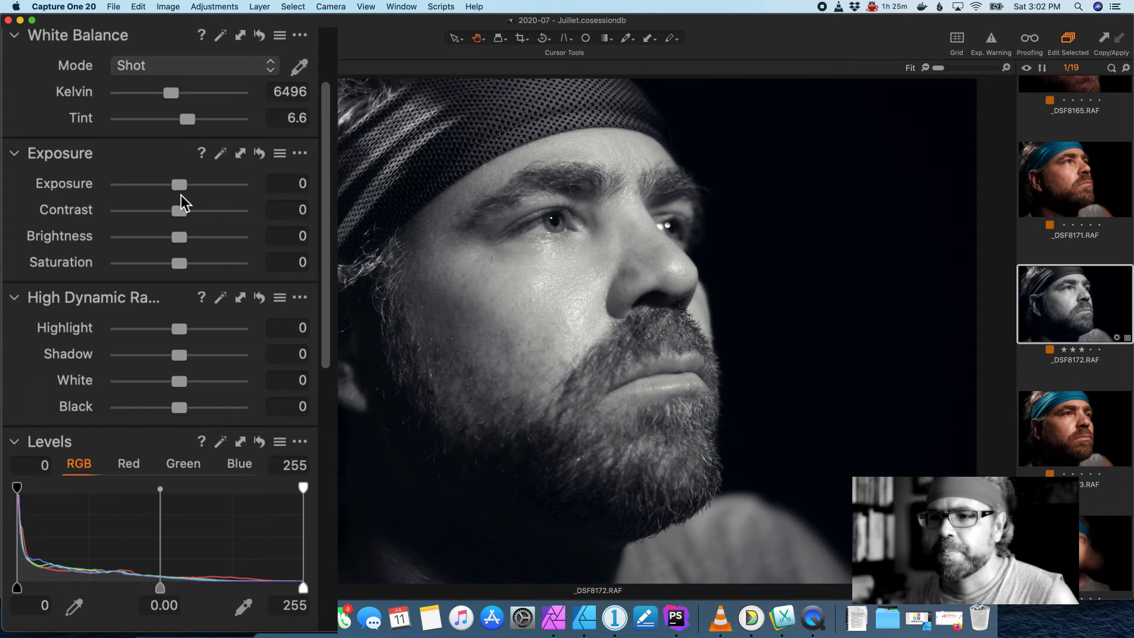
{"action": "left_click_drag", "start_coordinate": [182, 215], "coordinate": [199, 217]}
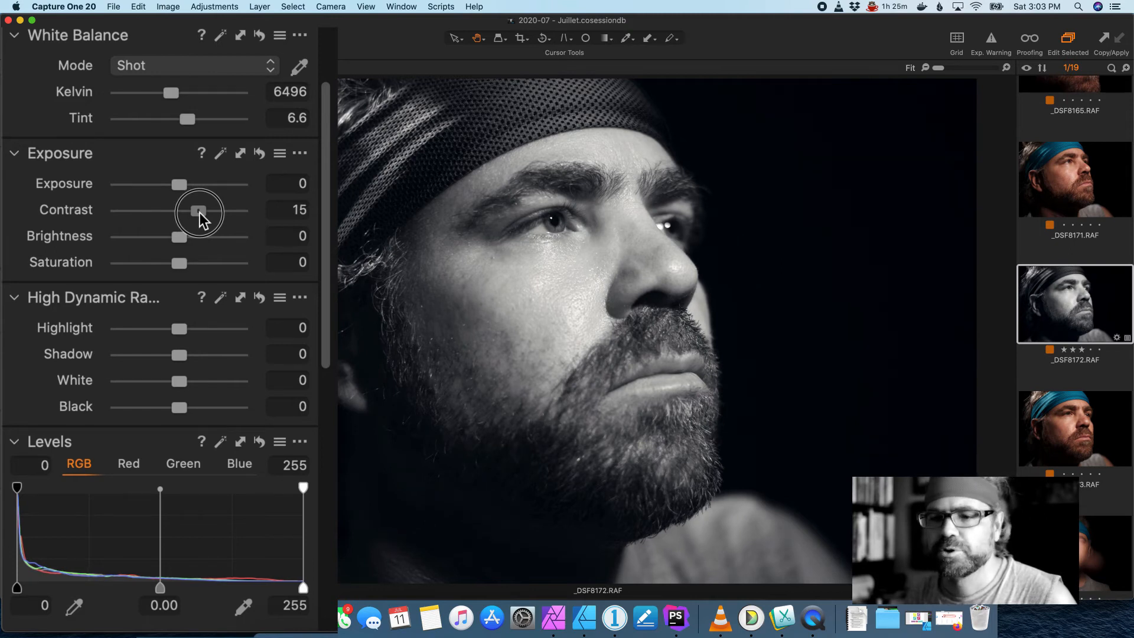
{"action": "left_click_drag", "start_coordinate": [200, 218], "coordinate": [198, 218]}
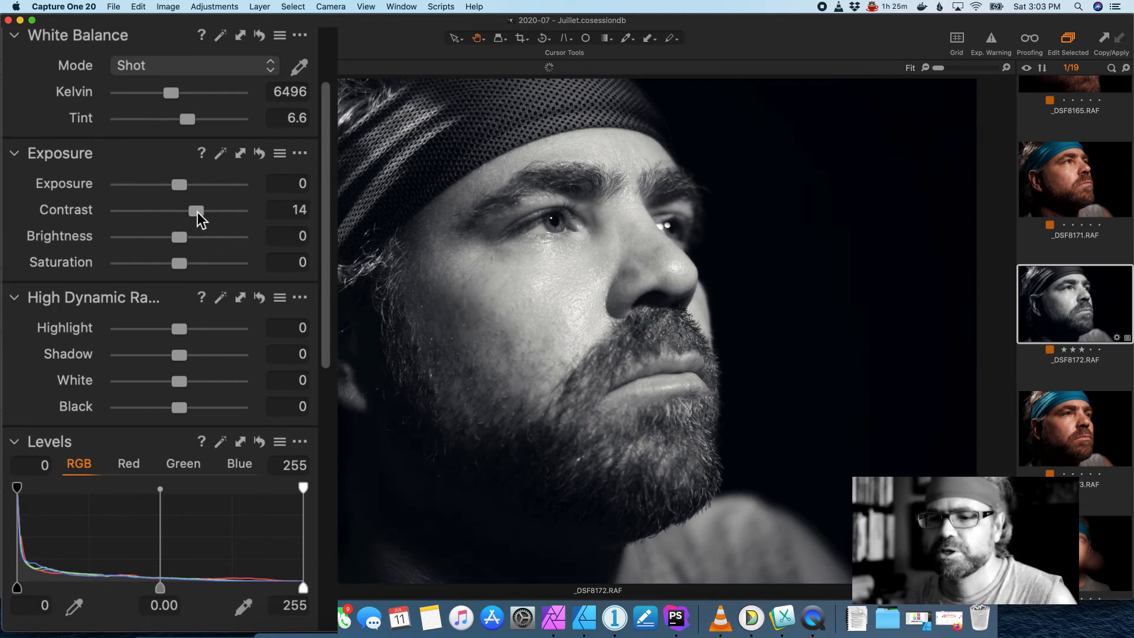
Step: Shape the RGB curve with a slightly raised black point, a shadow point pulled down and a highlight point pulled up
{"action": "scroll", "coordinate": [195, 281], "scroll_direction": "down", "scroll_amount": 2}
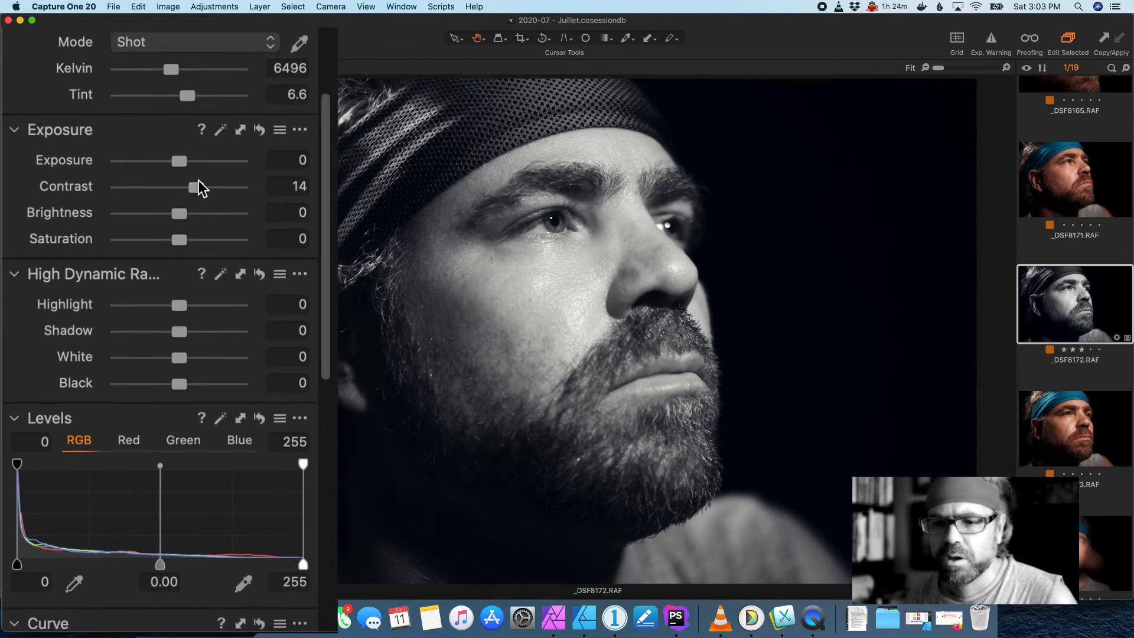
{"action": "scroll", "coordinate": [183, 247], "scroll_direction": "down", "scroll_amount": 5}
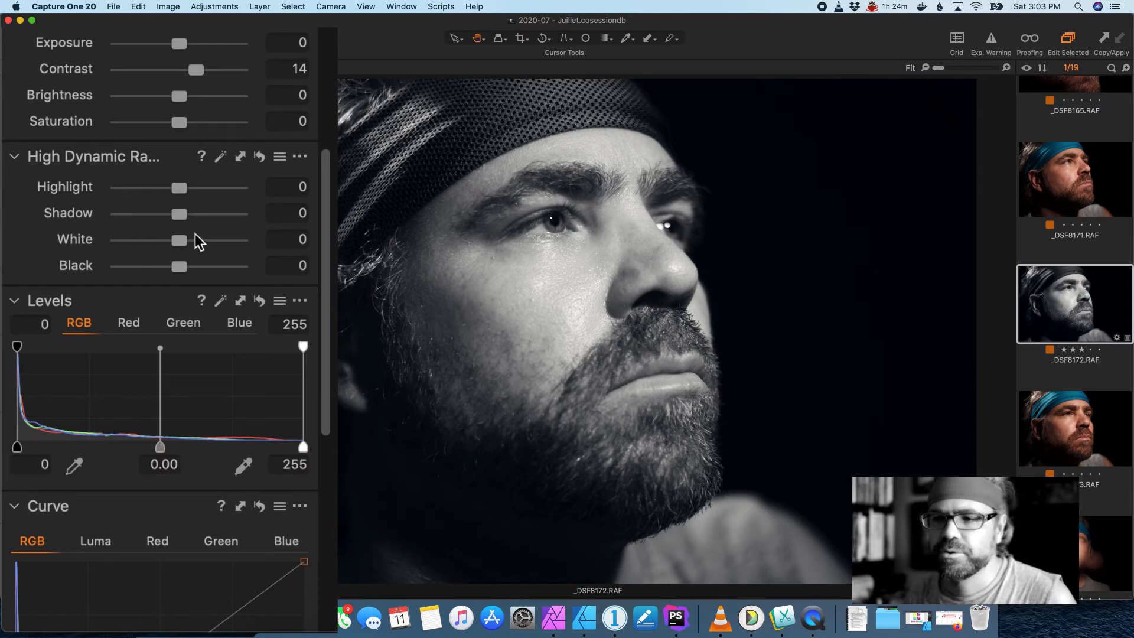
{"action": "scroll", "coordinate": [196, 243], "scroll_direction": "down", "scroll_amount": 1}
{"action": "scroll", "coordinate": [193, 240], "scroll_direction": "down", "scroll_amount": 5}
{"action": "scroll", "coordinate": [193, 237], "scroll_direction": "down", "scroll_amount": 9}
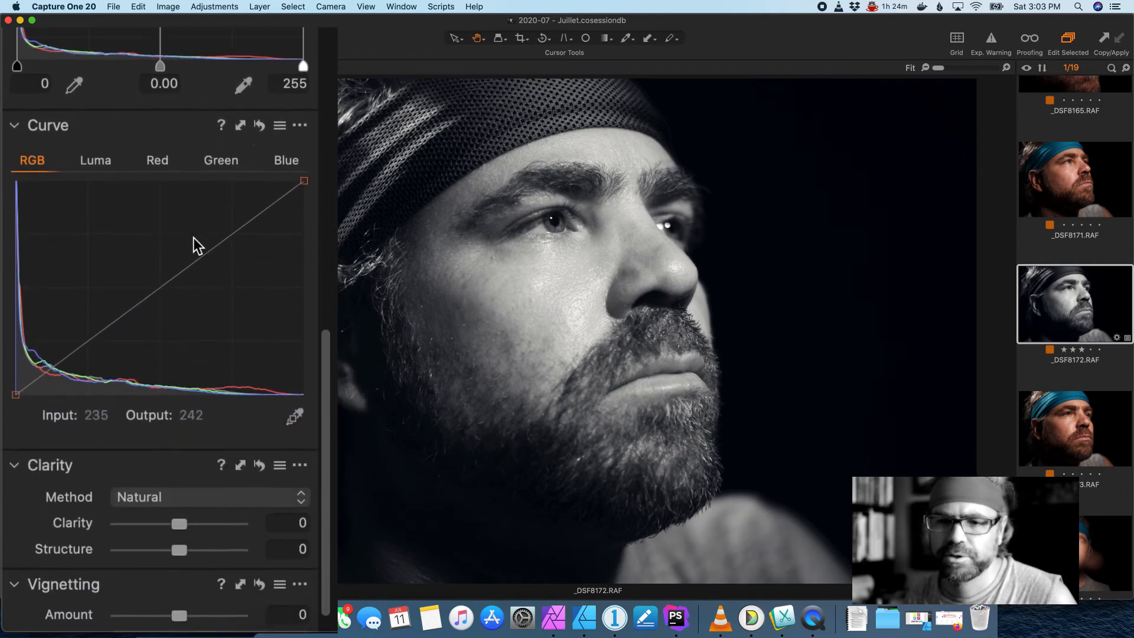
{"action": "scroll", "coordinate": [194, 238], "scroll_direction": "down", "scroll_amount": 1}
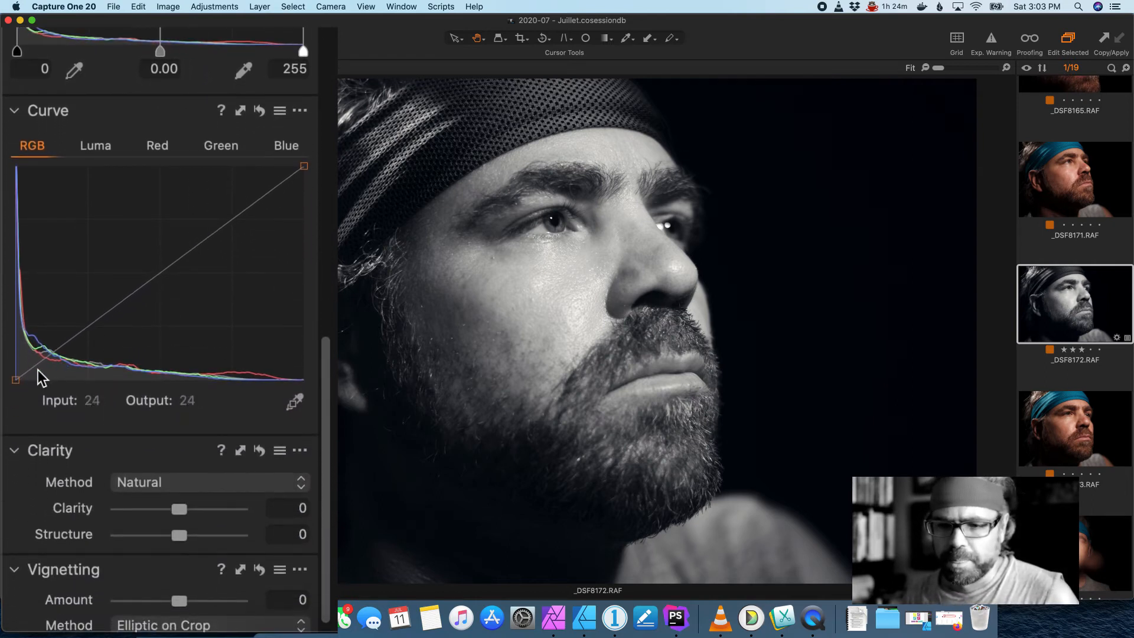
{"action": "left_click_drag", "start_coordinate": [18, 380], "coordinate": [16, 372]}
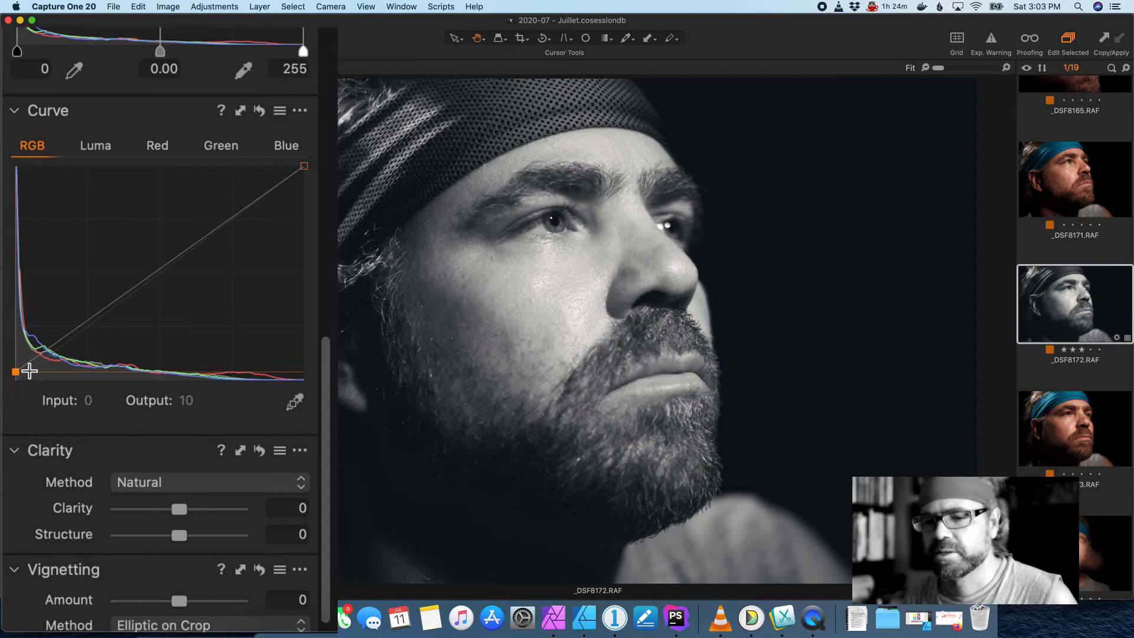
{"action": "left_click_drag", "start_coordinate": [62, 337], "coordinate": [66, 342]}
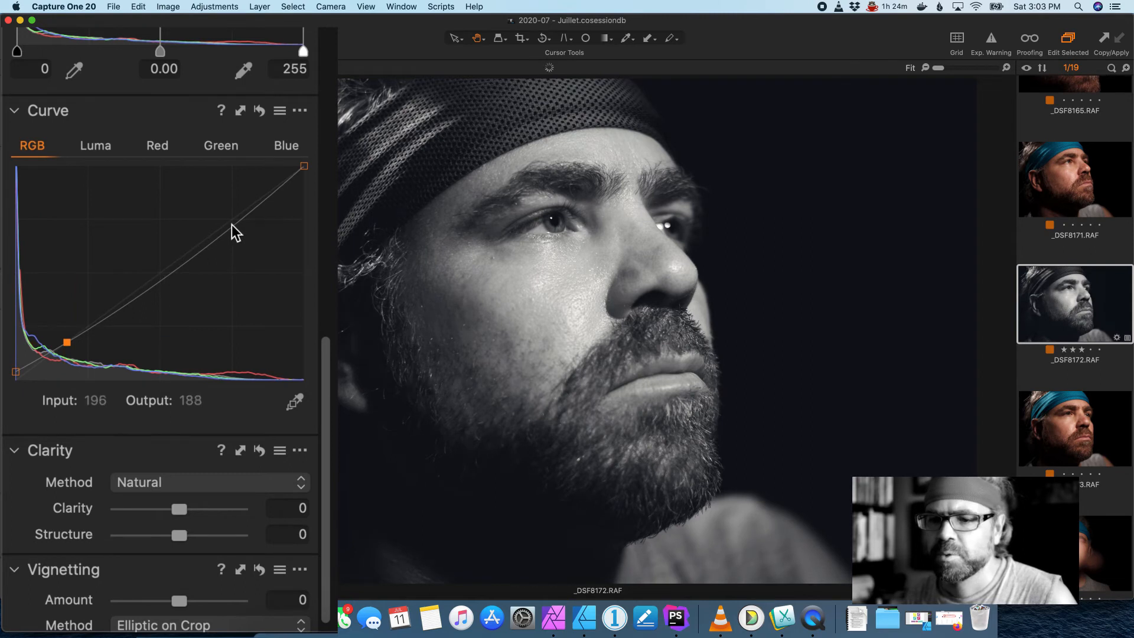
{"action": "left_click_drag", "start_coordinate": [232, 224], "coordinate": [224, 218]}
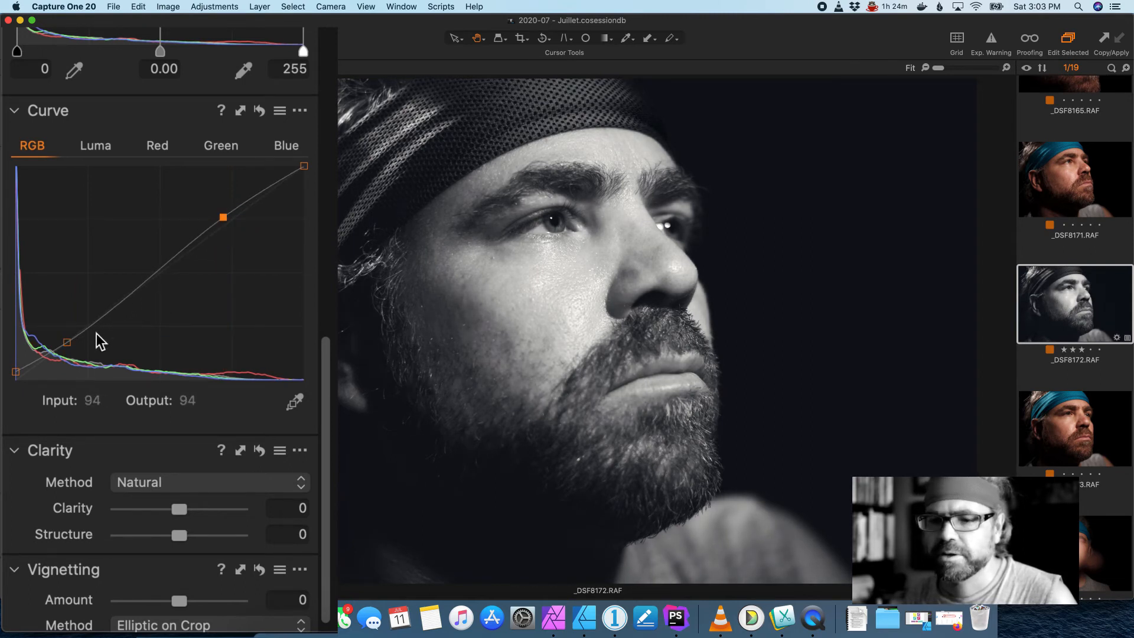
{"action": "left_click_drag", "start_coordinate": [15, 372], "coordinate": [14, 375]}
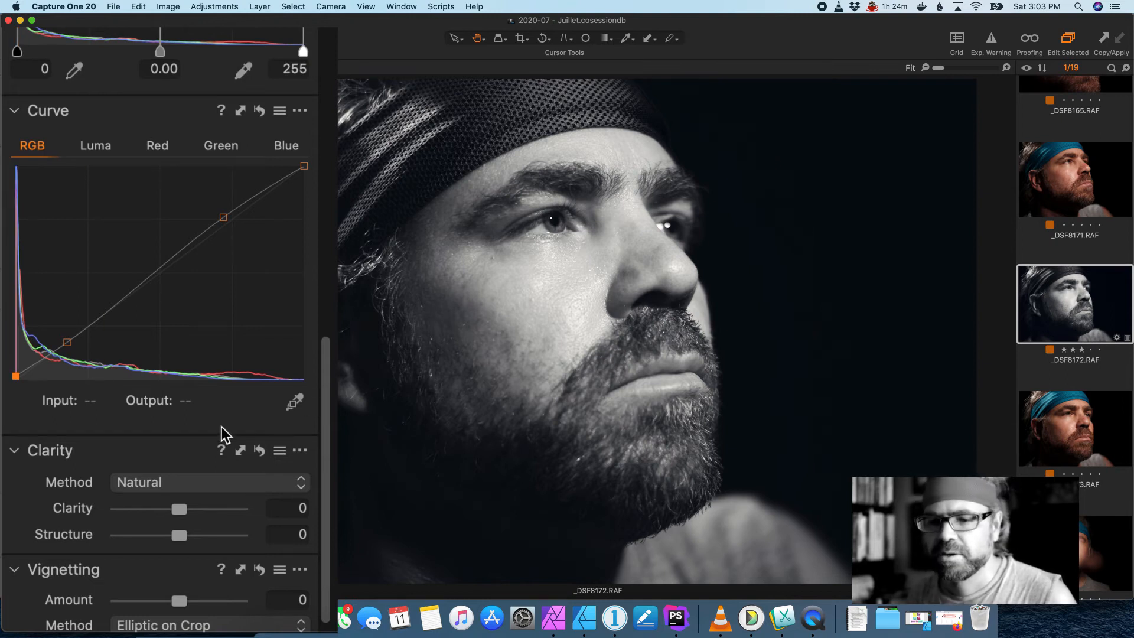
Step: Test negative and positive Clarity with the Natural method on the portrait, and settle on a Clarity of -29
{"action": "scroll", "coordinate": [224, 434], "scroll_direction": "down", "scroll_amount": 1}
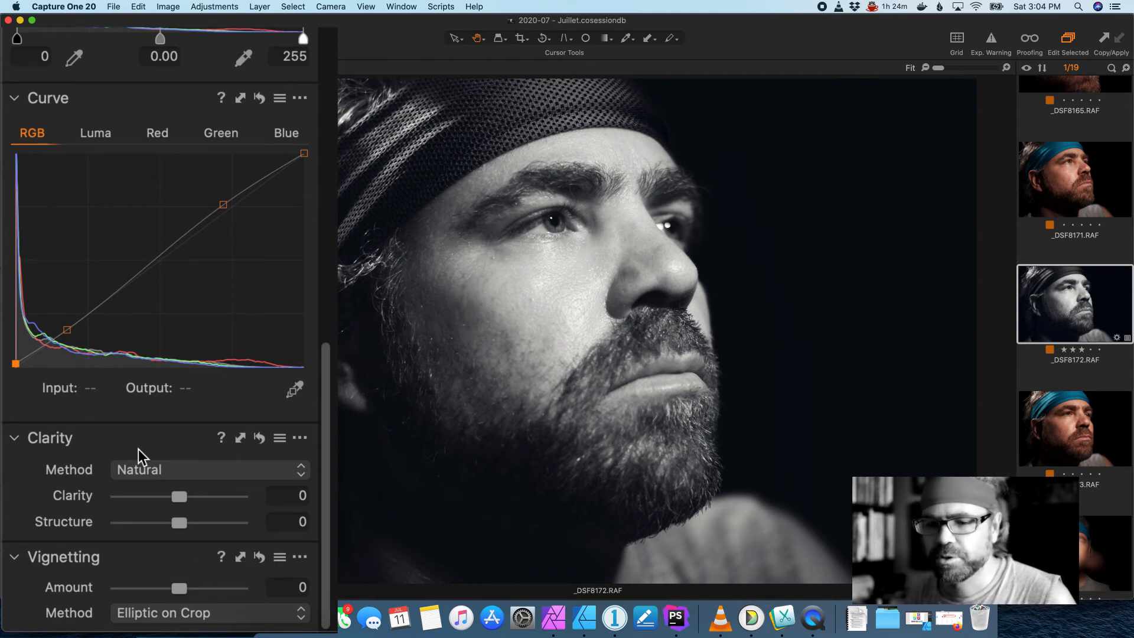
{"action": "left_click_drag", "start_coordinate": [181, 498], "coordinate": [152, 498]}
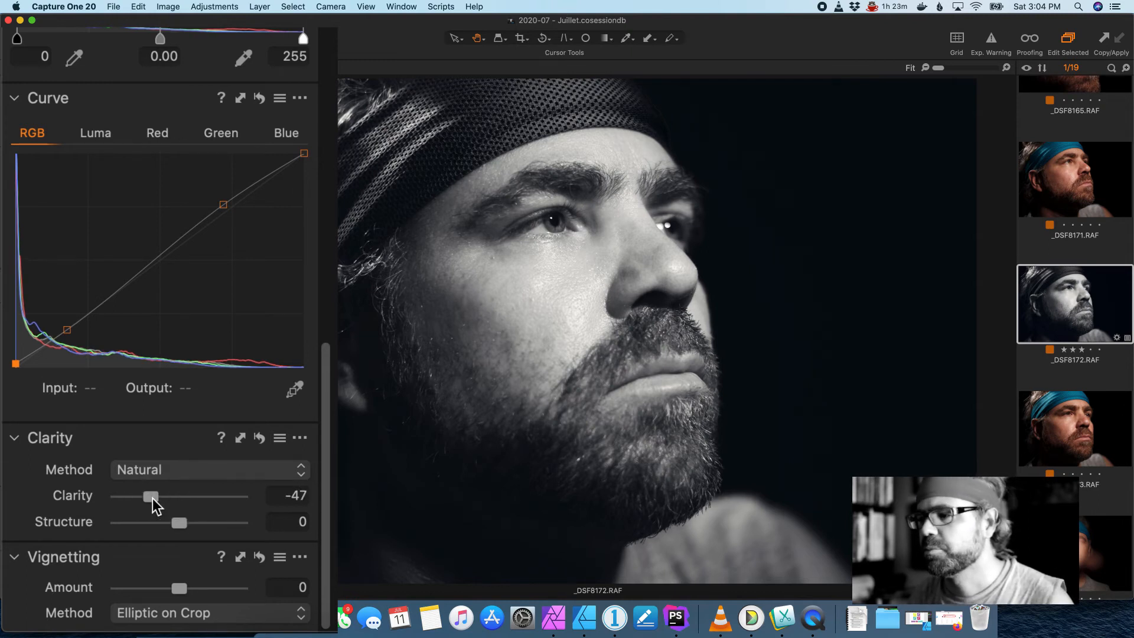
{"action": "left_click", "coordinate": [207, 497]}
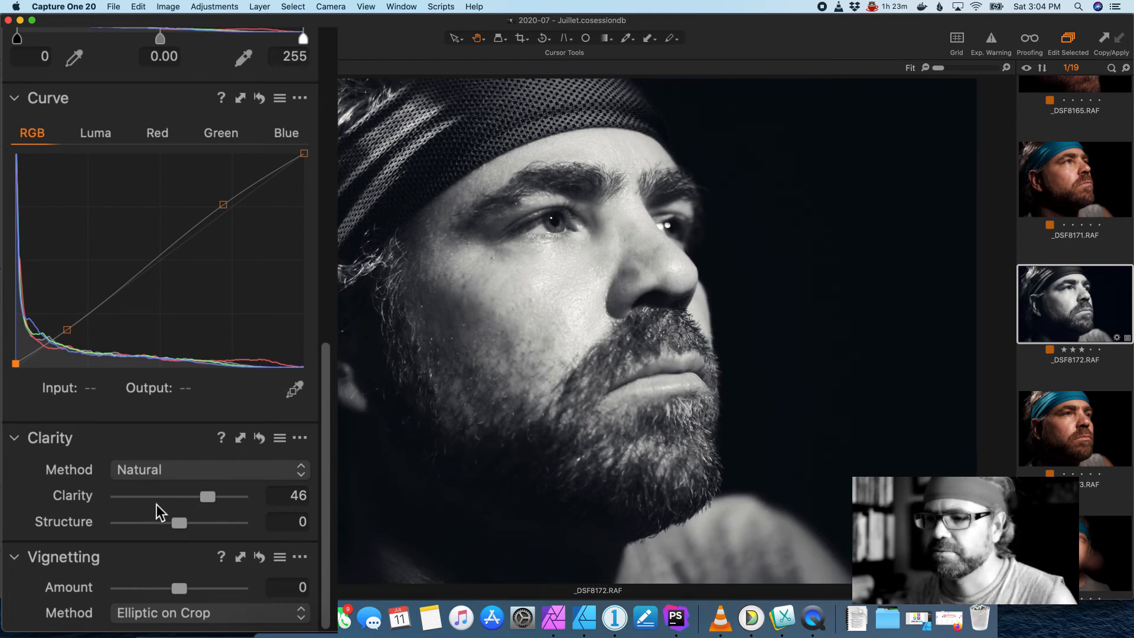
{"action": "left_click", "coordinate": [179, 498]}
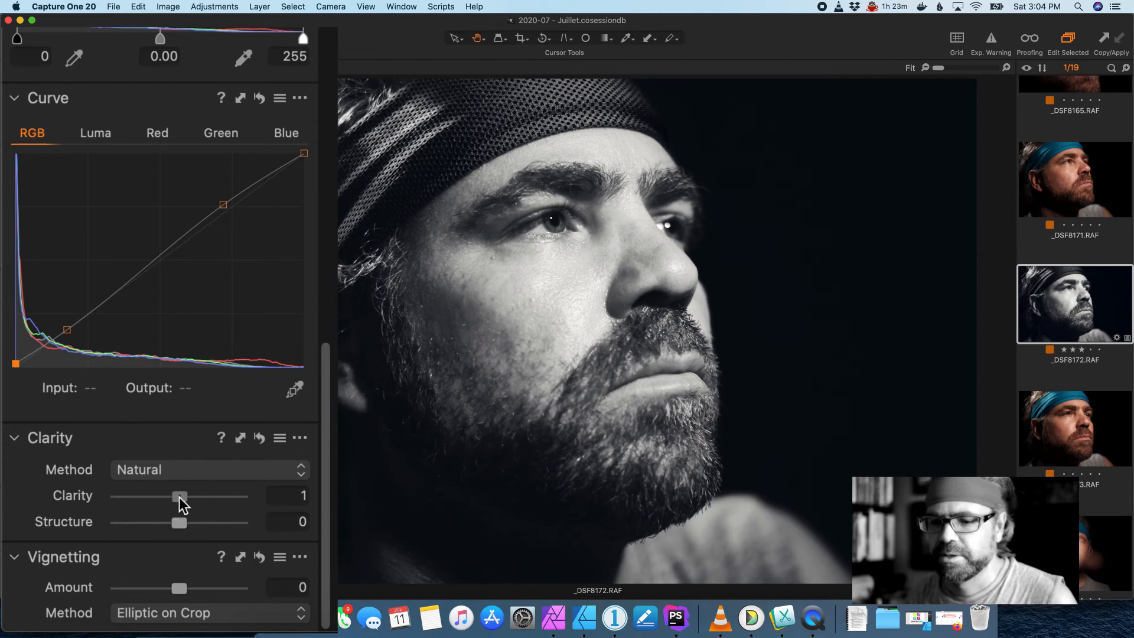
{"action": "left_click_drag", "start_coordinate": [174, 497], "coordinate": [158, 497]}
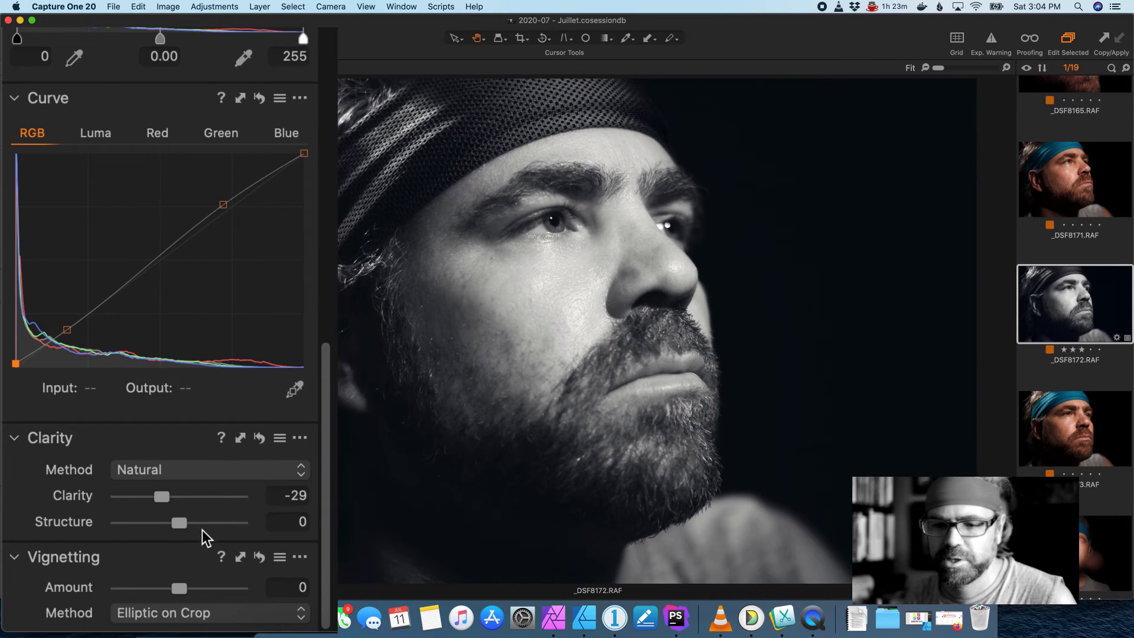
Step: Try a darkening Vignetting Amount of -3.75 on the portrait and reset it
{"action": "left_click_drag", "start_coordinate": [181, 590], "coordinate": [125, 591]}
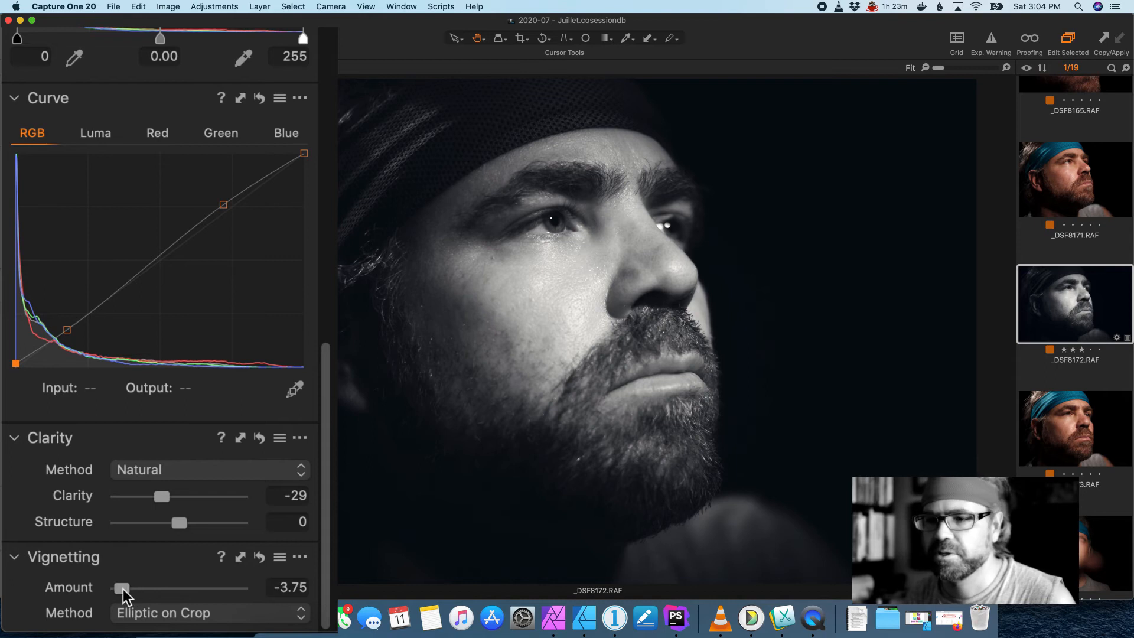
{"action": "double_click", "coordinate": [123, 590]}
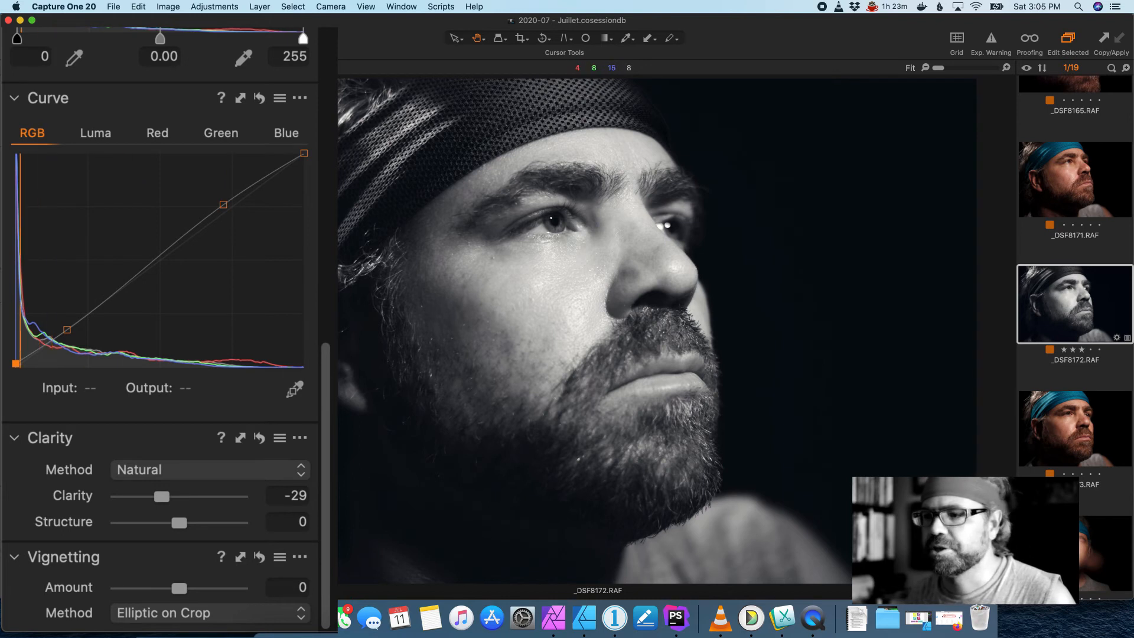
Step: Add an adjustment layer named TopLeft and draw a linear gradient mask on it from the photo's upper-left corner diagonally toward the temple
{"action": "scroll", "coordinate": [181, 199], "scroll_direction": "up", "scroll_amount": 10}
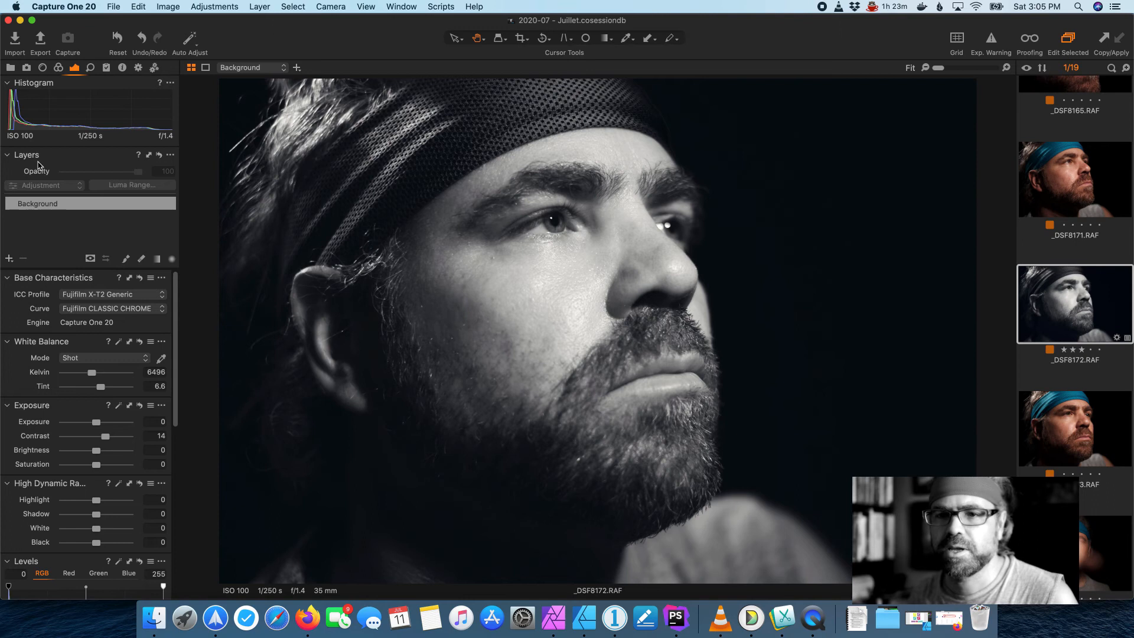
{"action": "left_click", "coordinate": [9, 259]}
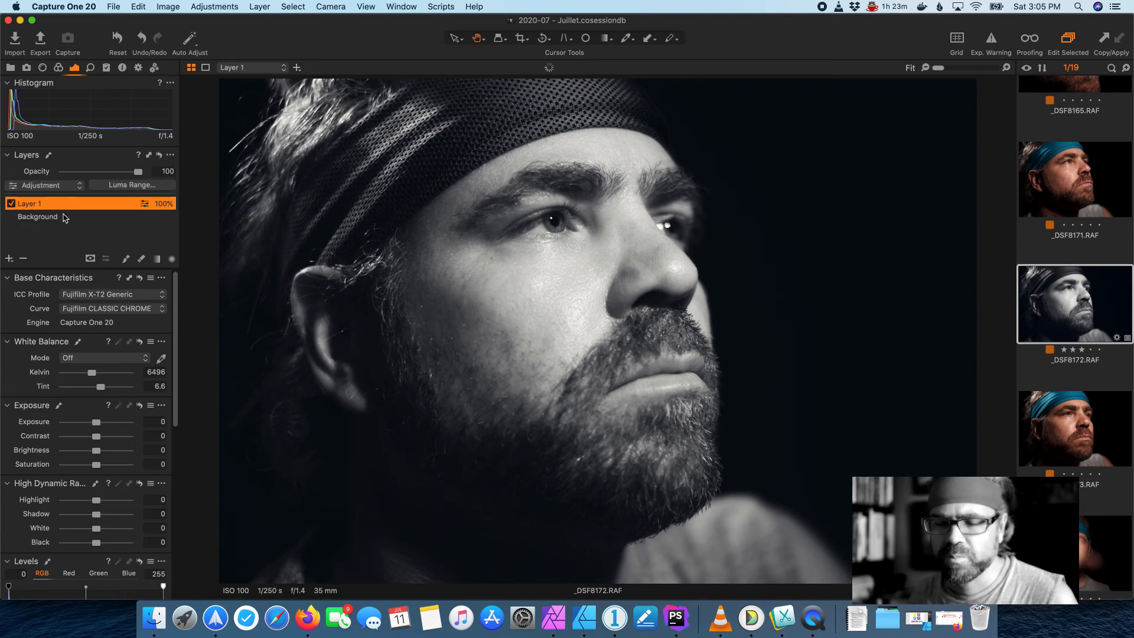
{"action": "key", "text": "b"}
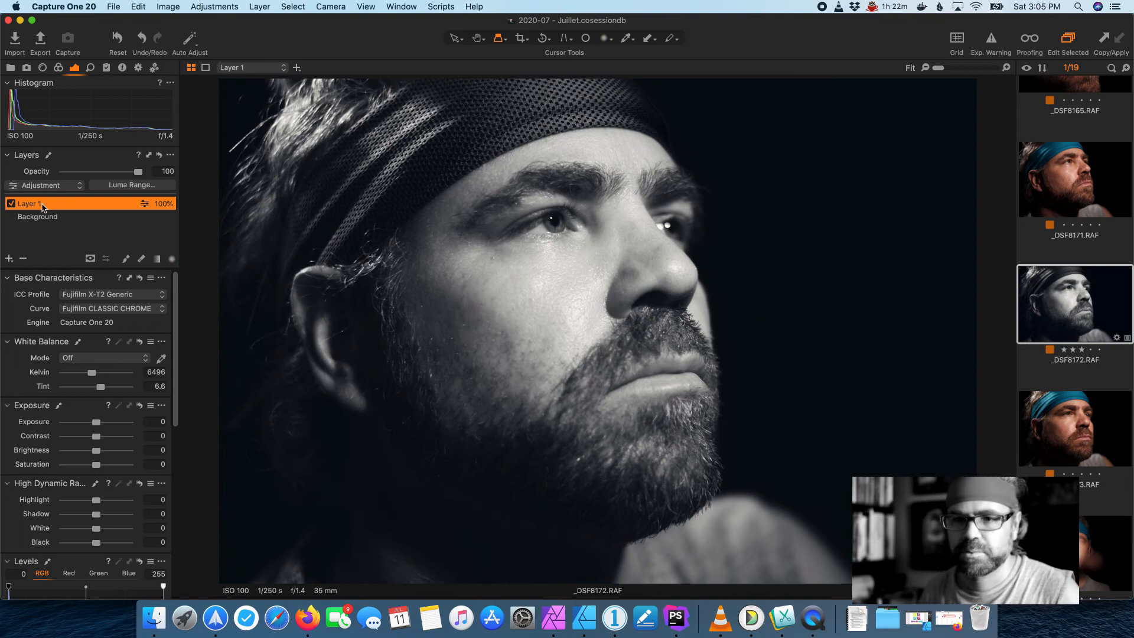
{"action": "double_click", "coordinate": [37, 204]}
{"action": "type", "text": "TopLeft"}
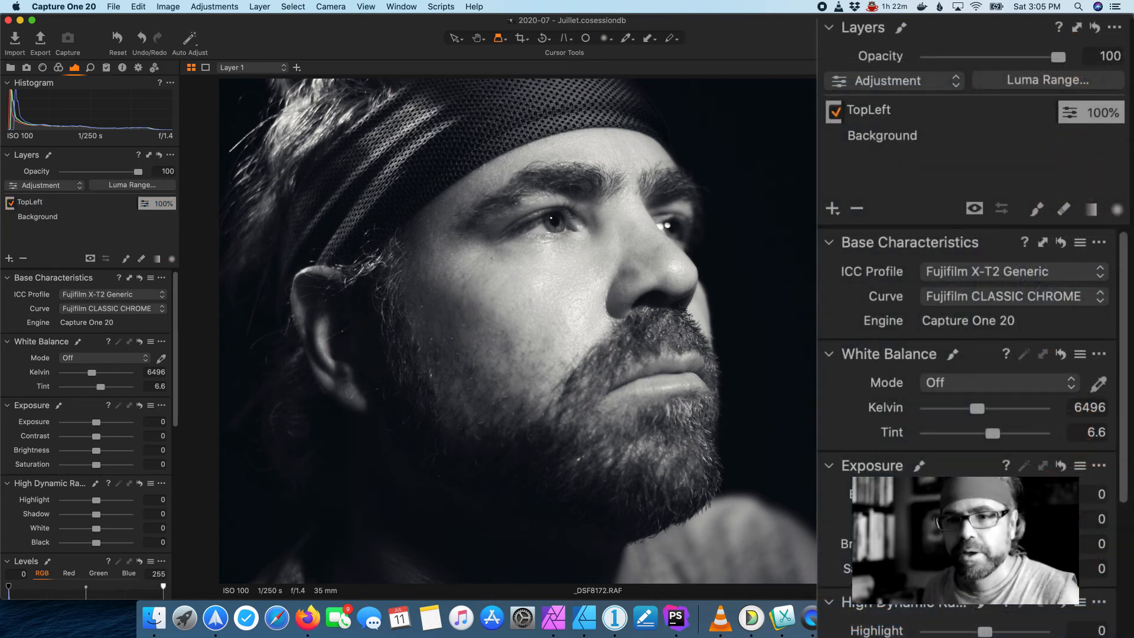
{"action": "key", "text": "Return"}
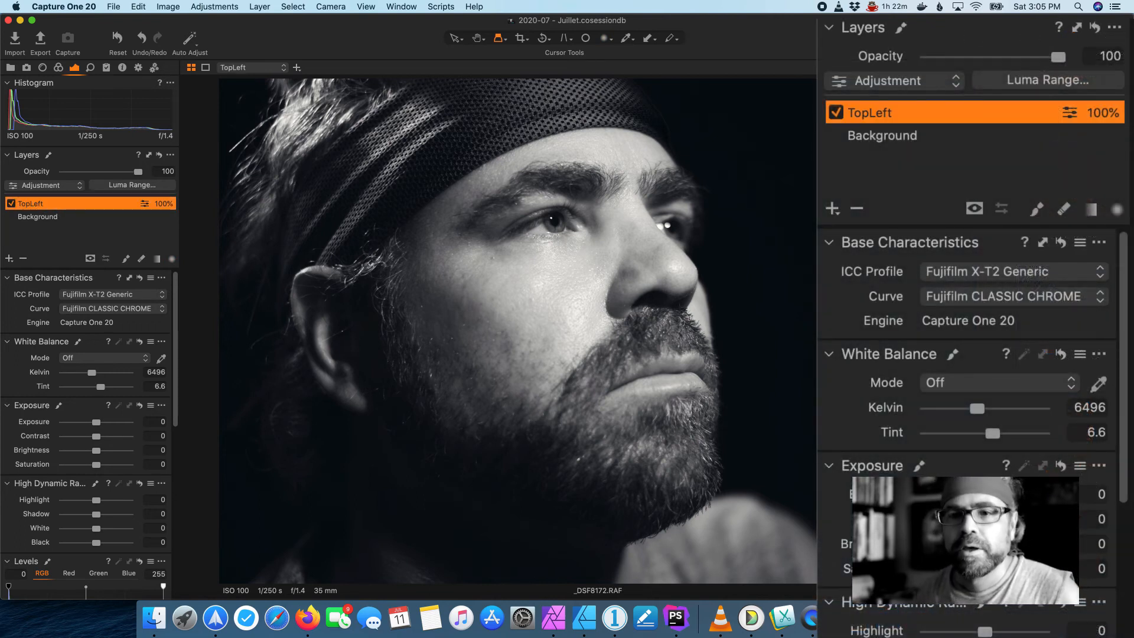
{"action": "left_click", "coordinate": [156, 259]}
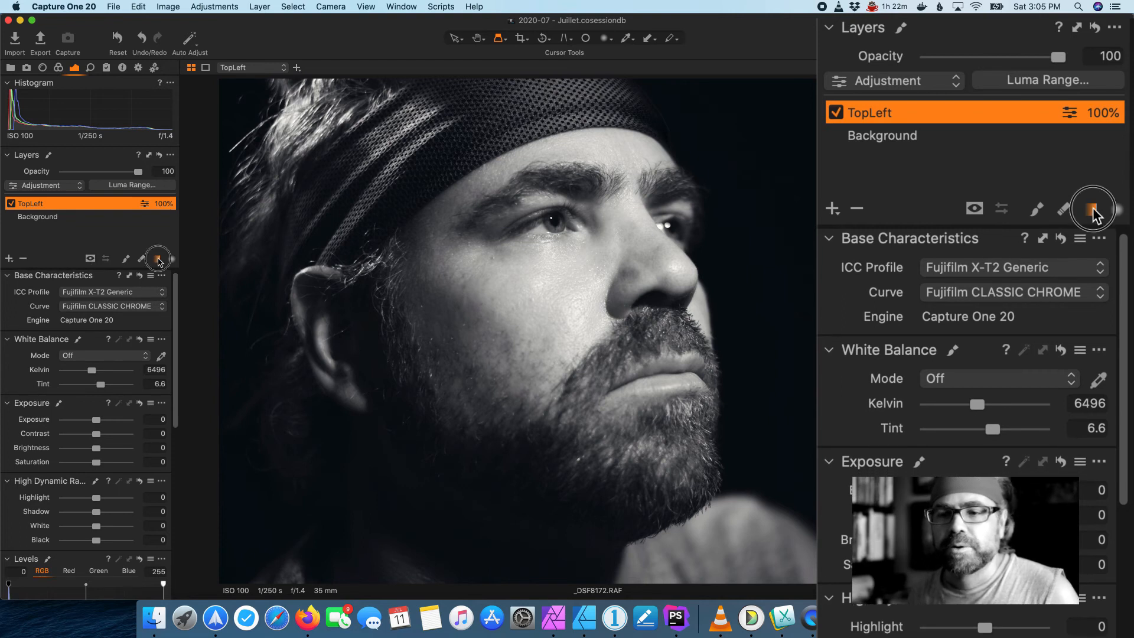
{"action": "left_click_drag", "start_coordinate": [250, 101], "coordinate": [400, 245]}
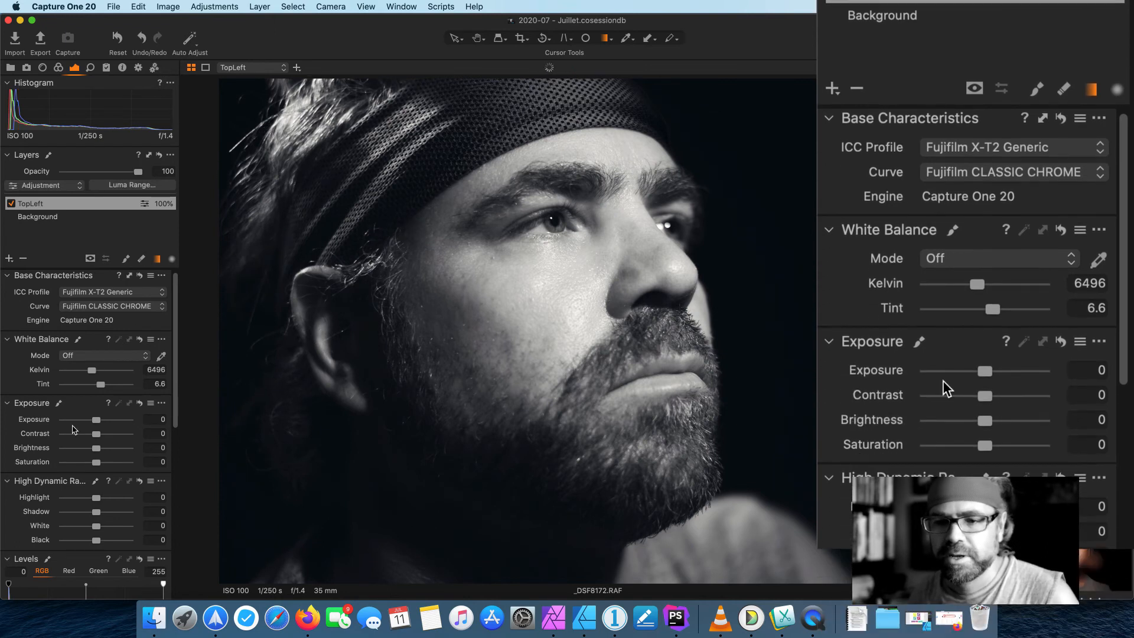
Step: Darken the TopLeft layer with Exposure -1.18 and Highlight -100
{"action": "left_click", "coordinate": [96, 420]}
{"action": "left_click_drag", "start_coordinate": [97, 420], "coordinate": [88, 420]}
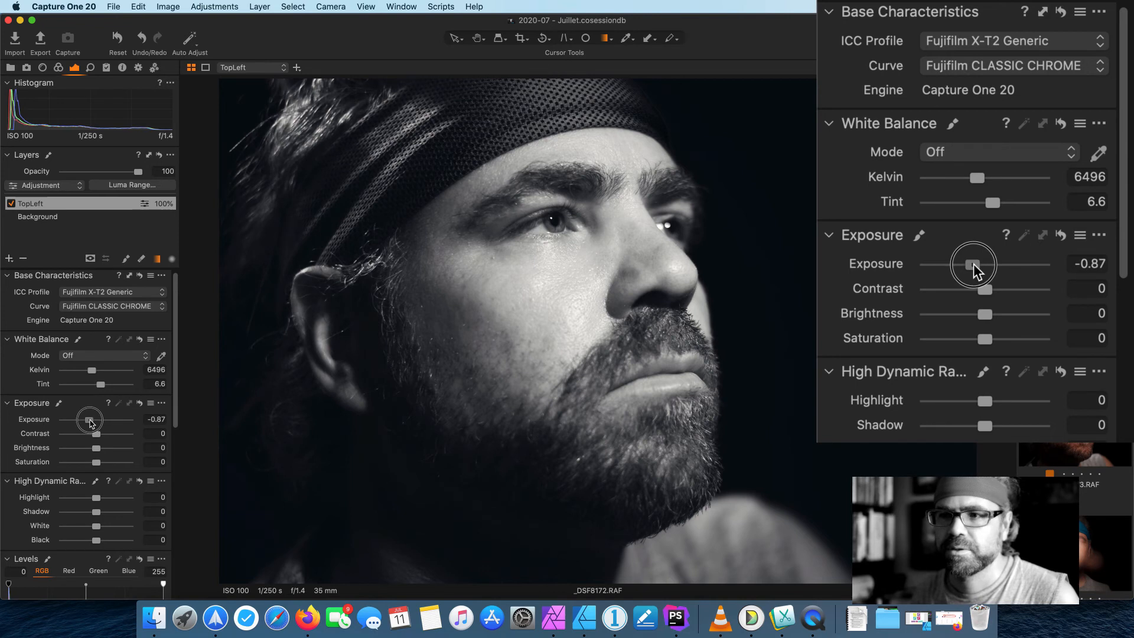
{"action": "left_click_drag", "start_coordinate": [97, 486], "coordinate": [65, 491]}
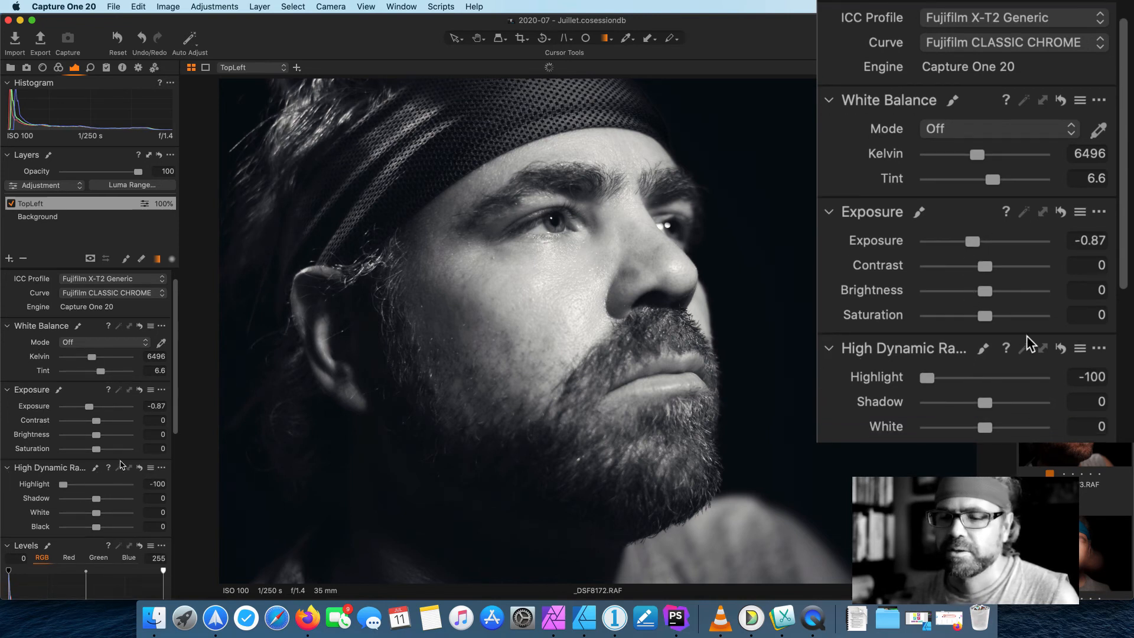
{"action": "left_click_drag", "start_coordinate": [90, 408], "coordinate": [90, 410]}
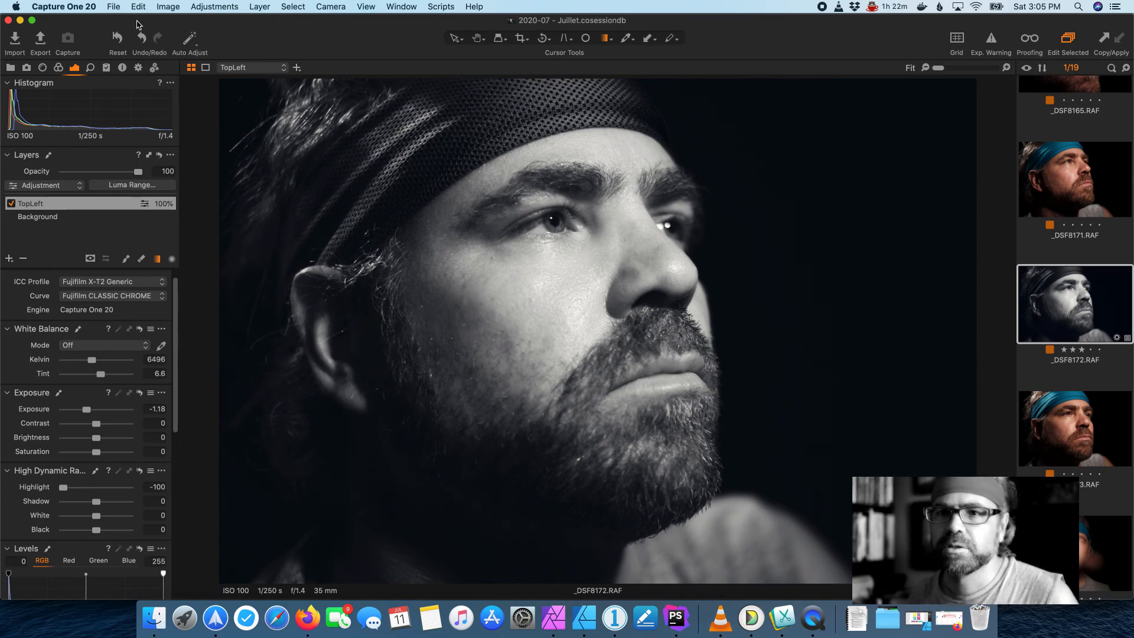
Step: Remove three small spots from the portrait with Spot Removal: under the eye, in the beard and on the cheek near the ear
{"action": "left_click", "coordinate": [91, 68]}
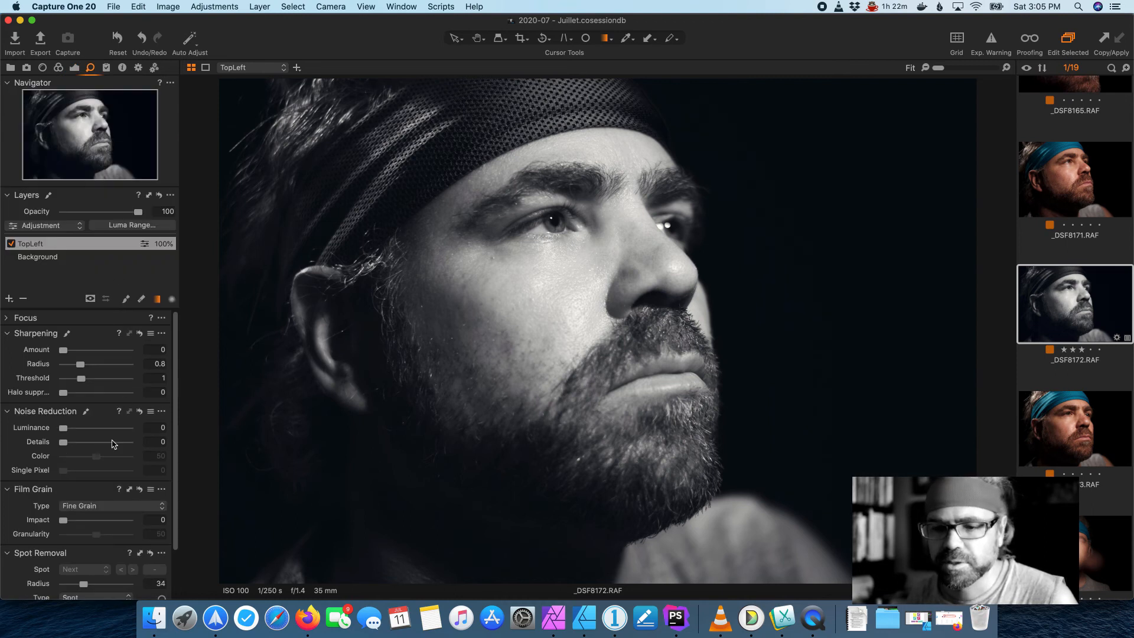
{"action": "scroll", "coordinate": [116, 515], "scroll_direction": "down", "scroll_amount": 3}
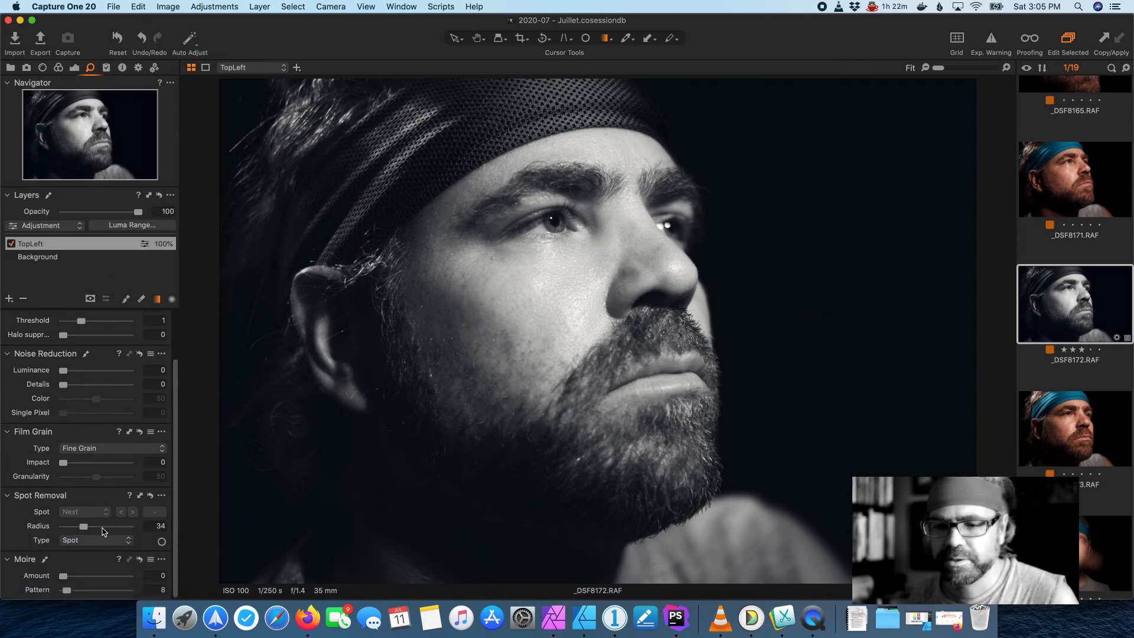
{"action": "left_click", "coordinate": [161, 542]}
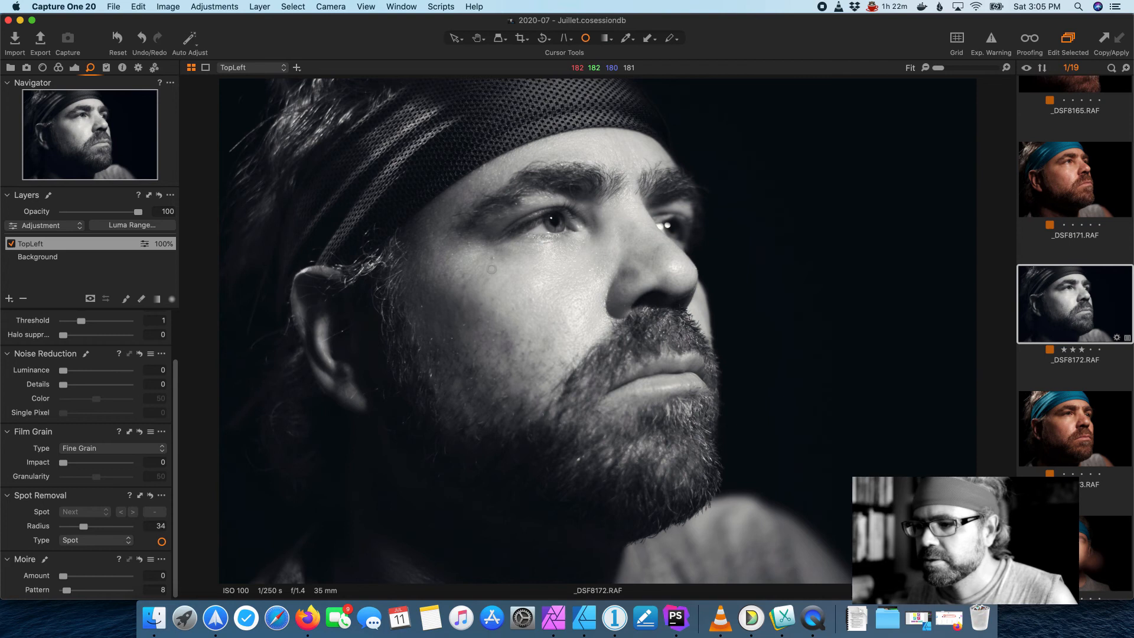
{"action": "left_click", "coordinate": [494, 258]}
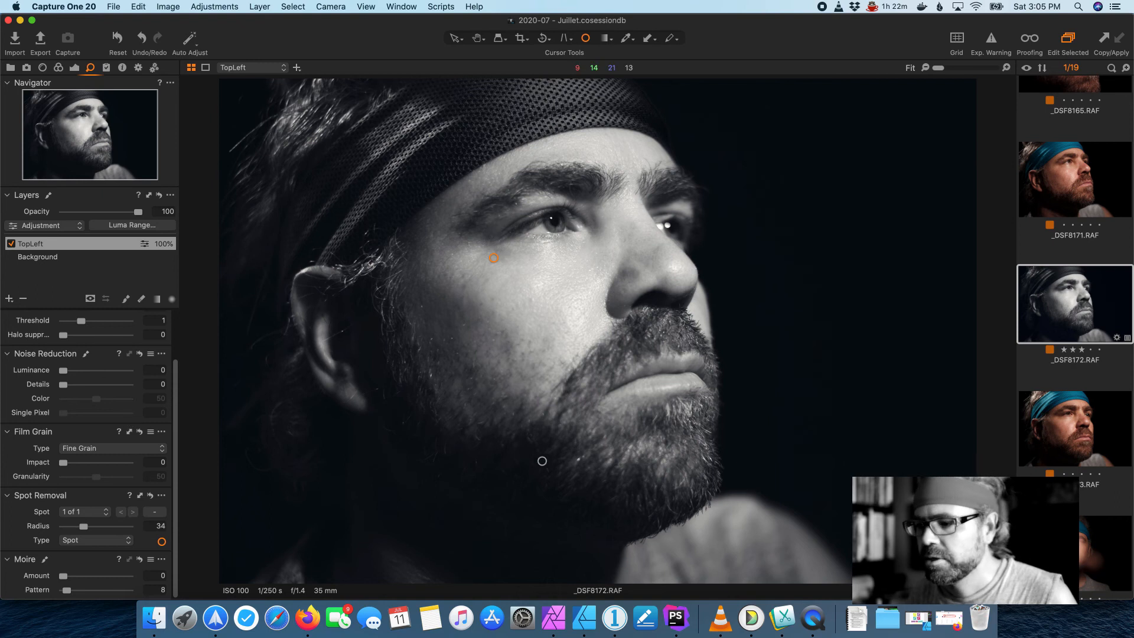
{"action": "left_click", "coordinate": [578, 459]}
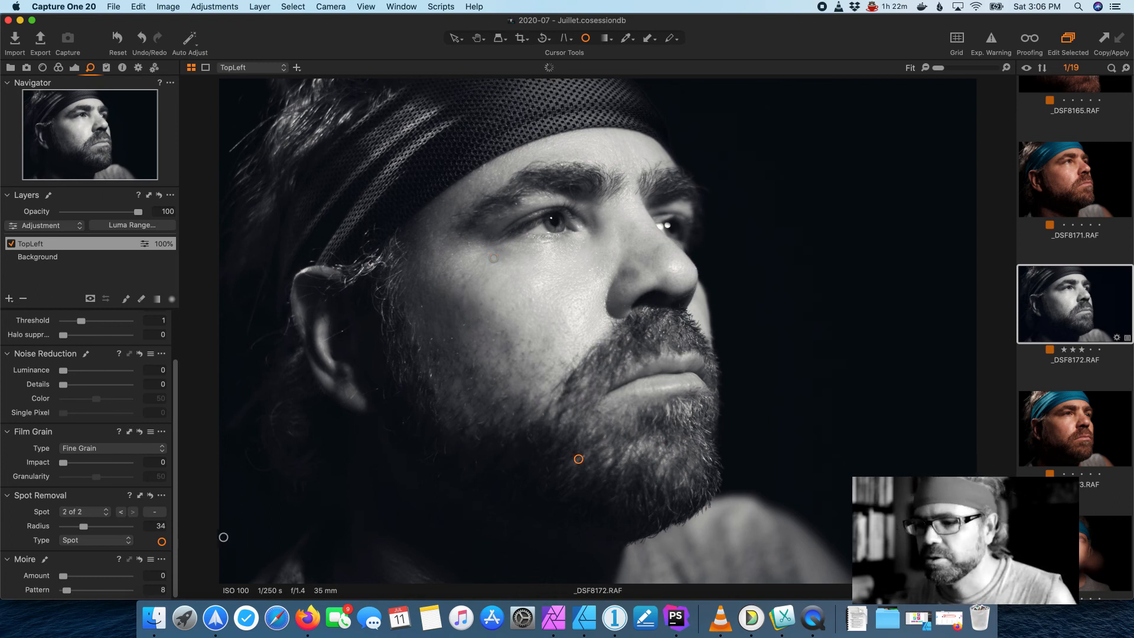
{"action": "left_click", "coordinate": [420, 306]}
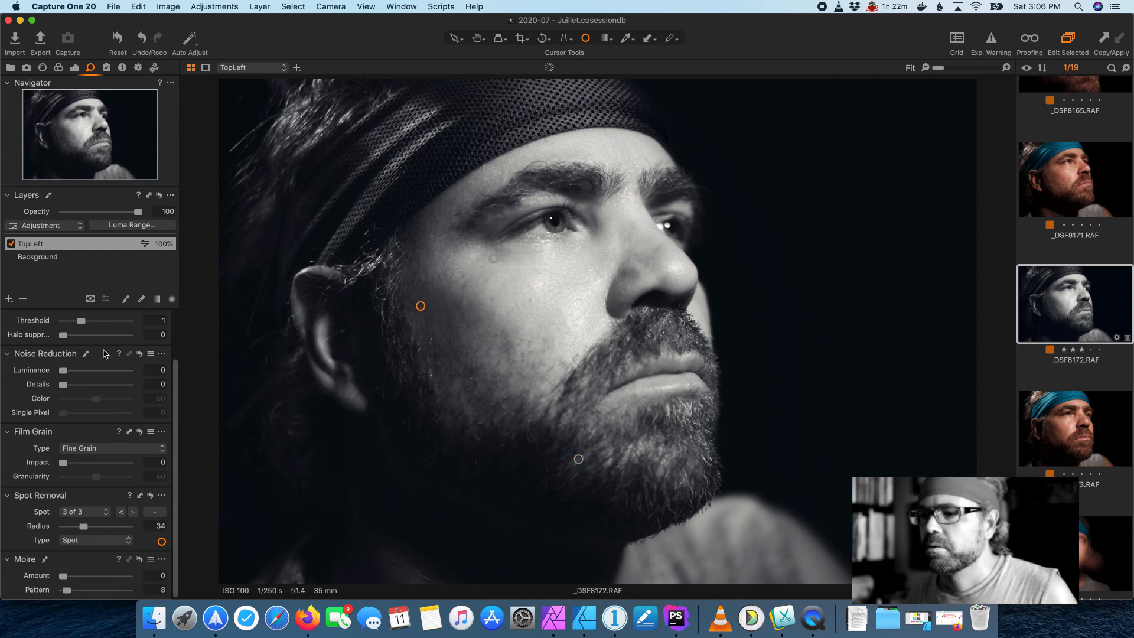
{"action": "left_click", "coordinate": [478, 40]}
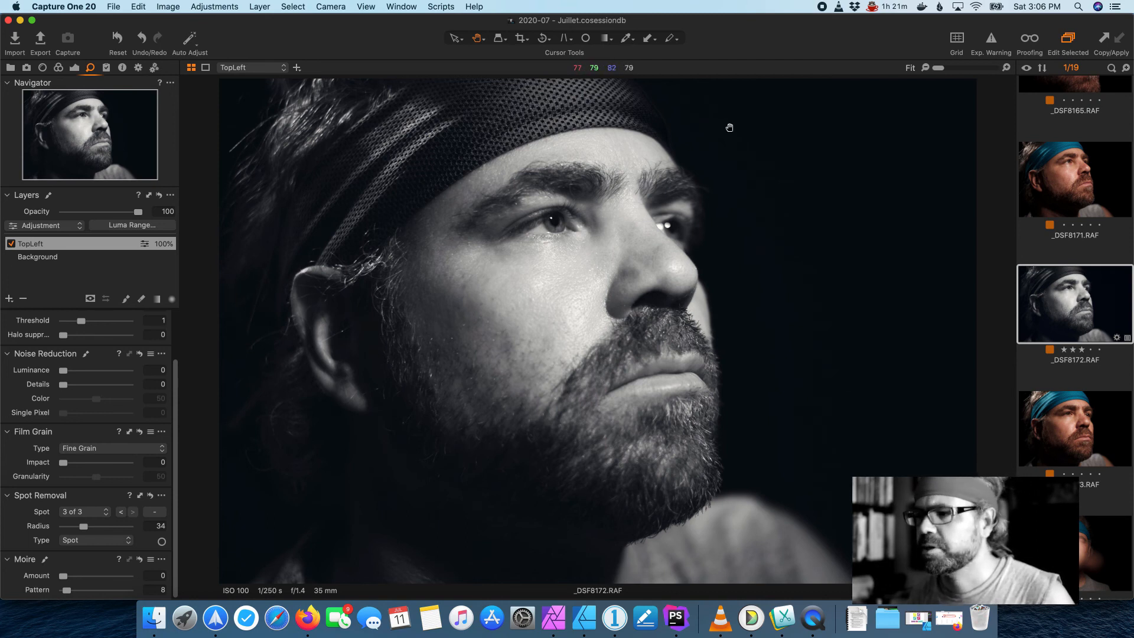
Step: Clone the edited _DSF8172.RAF portrait, and clone the resulting copy to make a third variant
{"action": "right_click", "coordinate": [1050, 302]}
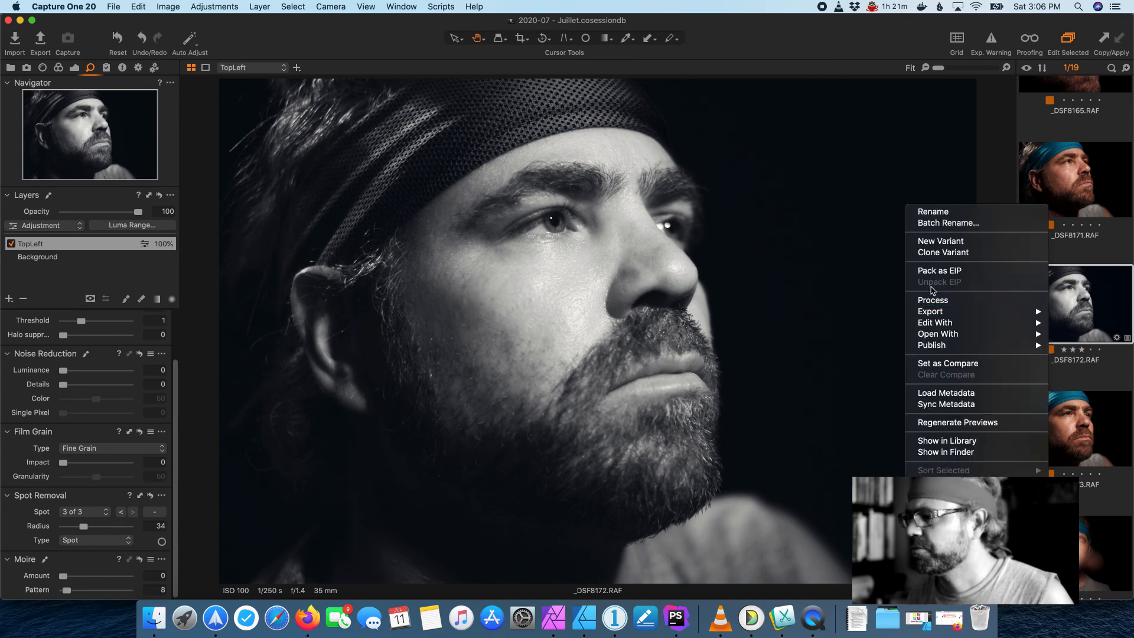
{"action": "left_click", "coordinate": [944, 252]}
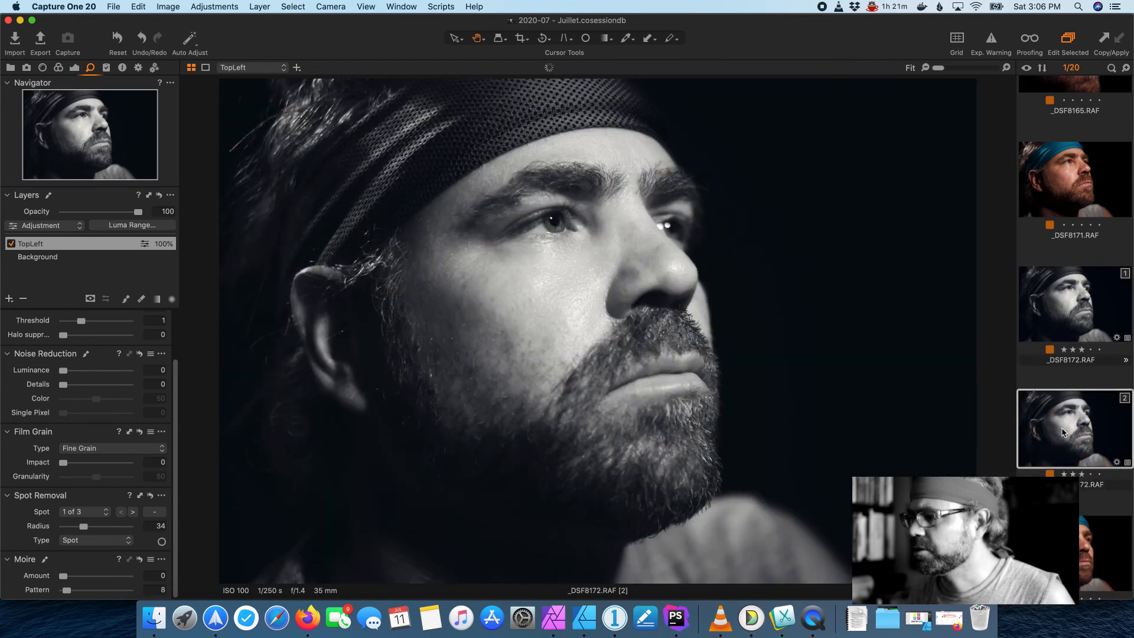
{"action": "right_click", "coordinate": [1063, 433]}
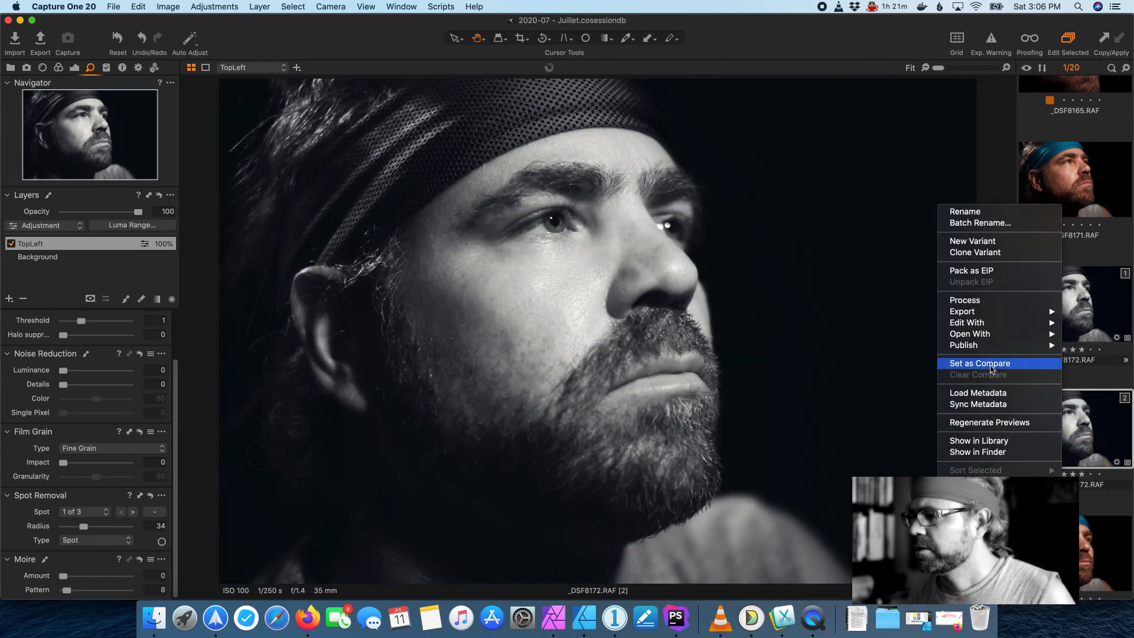
{"action": "left_click", "coordinate": [978, 254]}
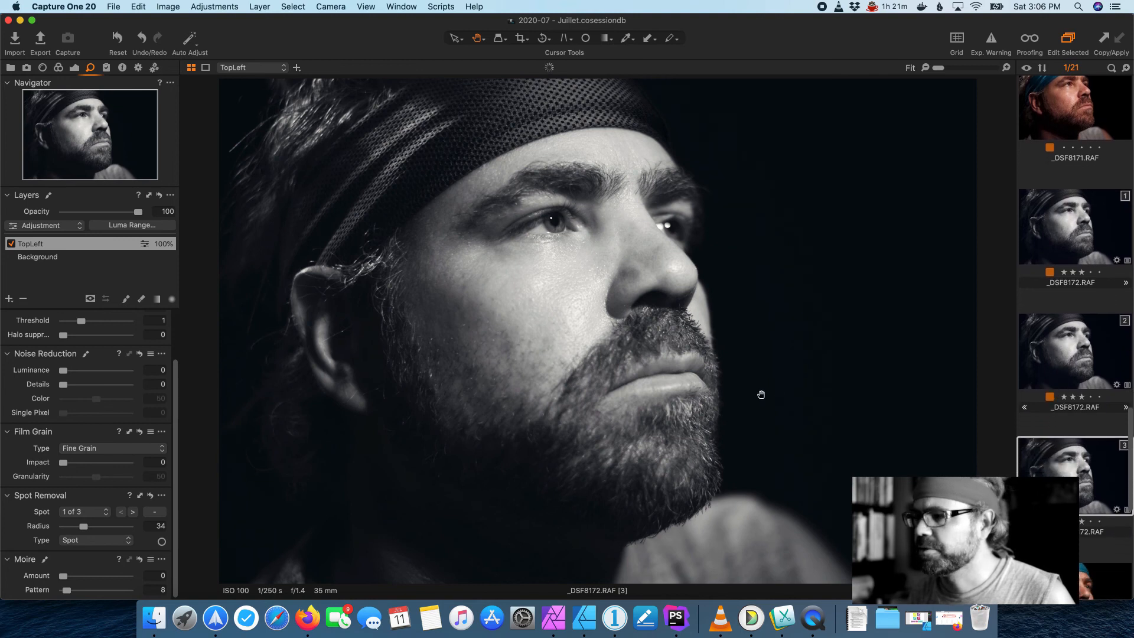
Step: Crop the second _DSF8172.RAF variant to a vertical 4x5 frame around the face, about 10.2 x 12.8 in
{"action": "left_click", "coordinate": [1062, 349]}
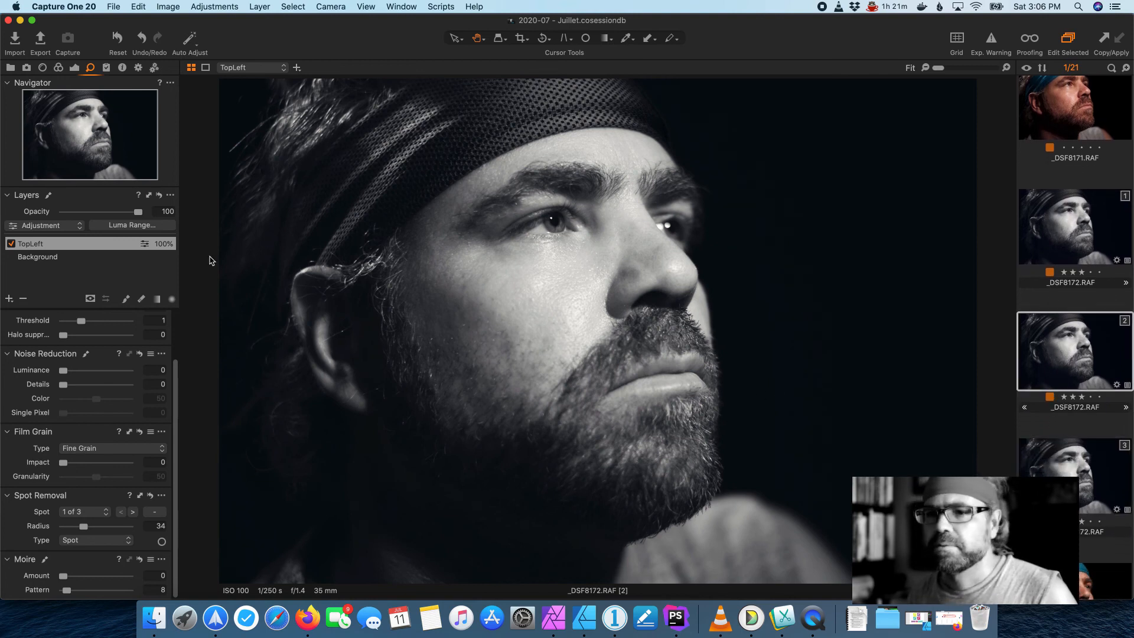
{"action": "left_click", "coordinate": [520, 38]}
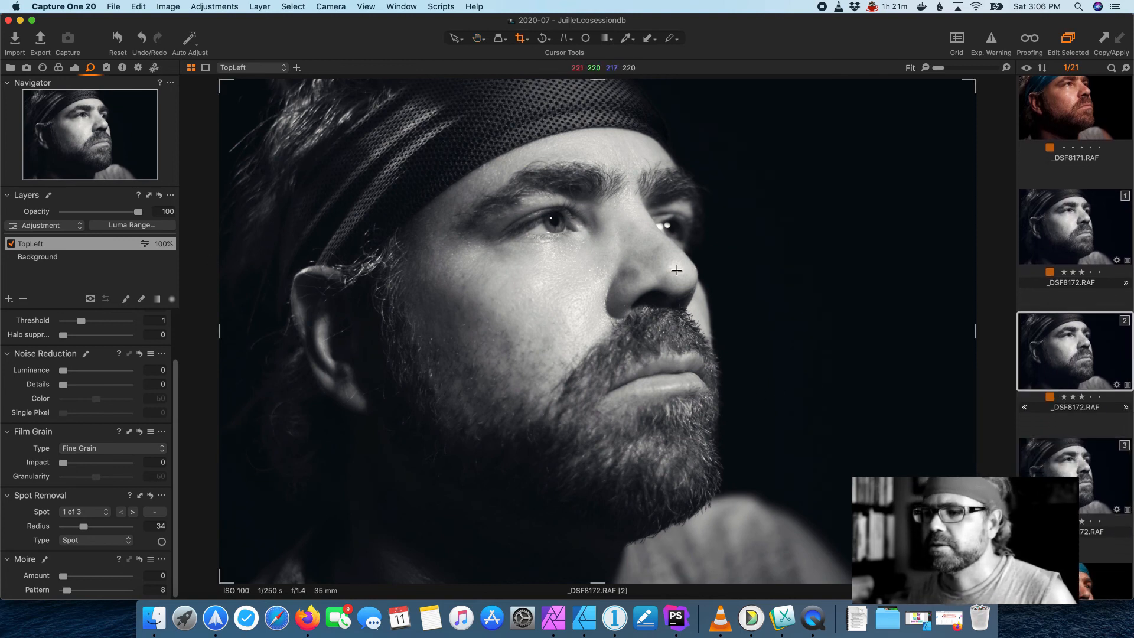
{"action": "right_click", "coordinate": [405, 153]}
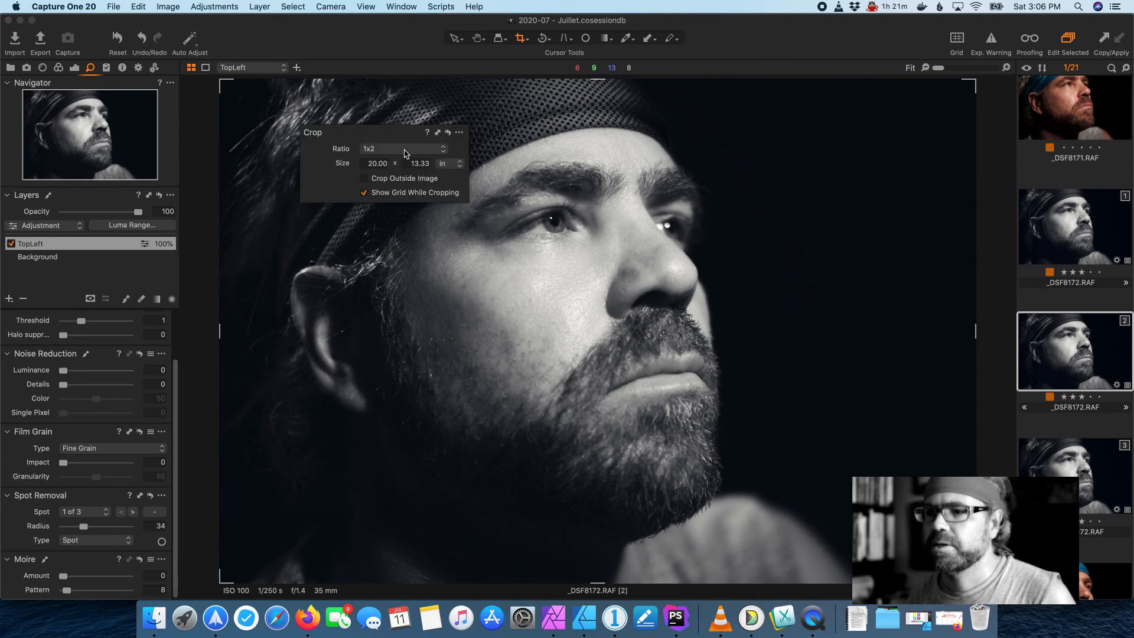
{"action": "left_click", "coordinate": [405, 151]}
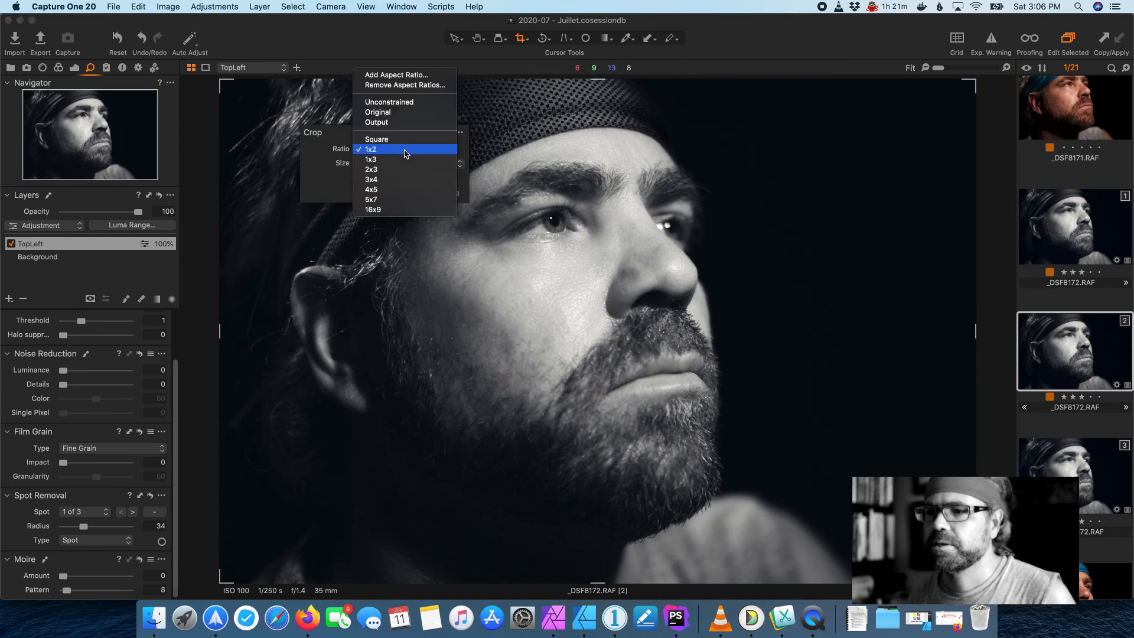
{"action": "left_click", "coordinate": [384, 190]}
{"action": "left_click_drag", "start_coordinate": [421, 112], "coordinate": [721, 587]}
{"action": "left_click_drag", "start_coordinate": [653, 259], "coordinate": [637, 247]}
{"action": "left_click_drag", "start_coordinate": [398, 96], "coordinate": [386, 87]}
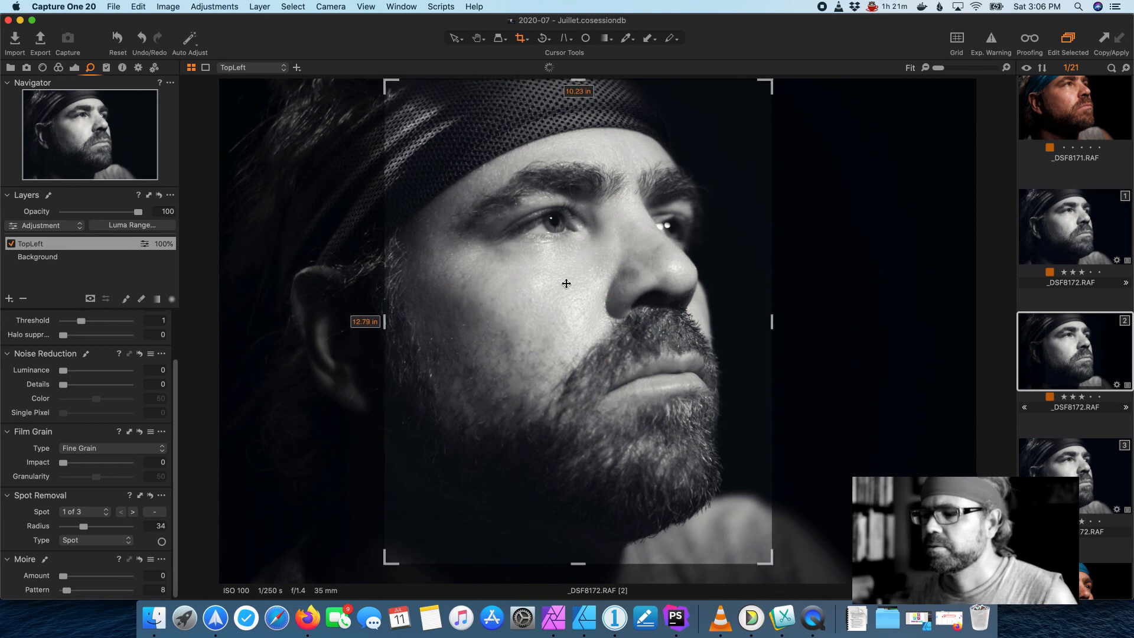
{"action": "left_click", "coordinate": [476, 39]}
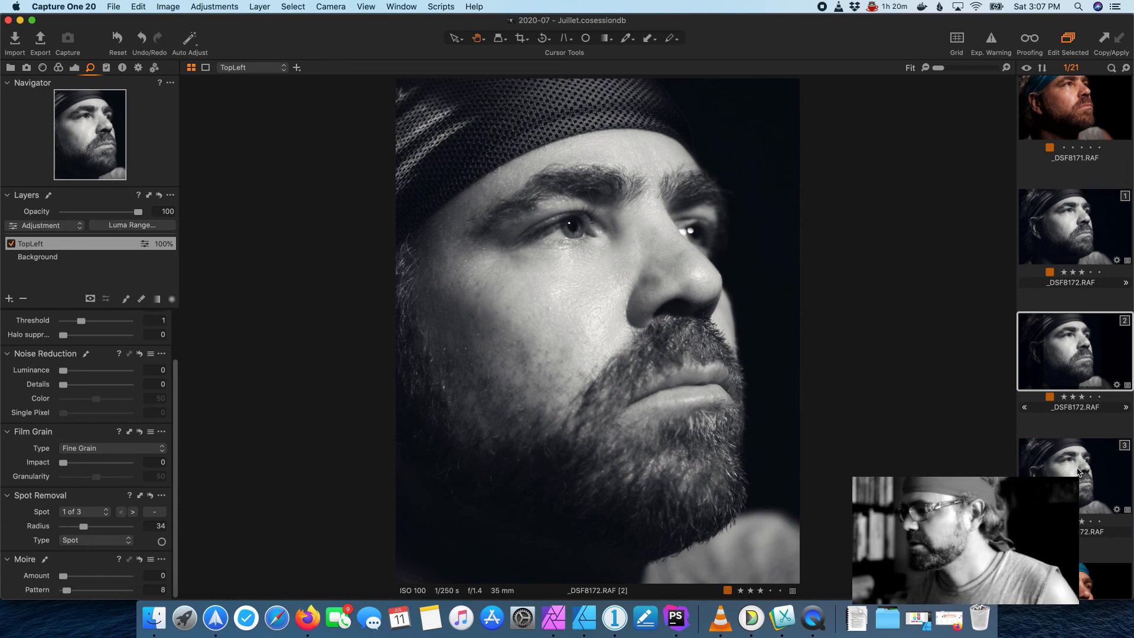
Step: Open the third _DSF8172.RAF variant and set its crop aspect ratio to 1x2
{"action": "left_click", "coordinate": [1079, 471]}
{"action": "left_click", "coordinate": [488, 214]}
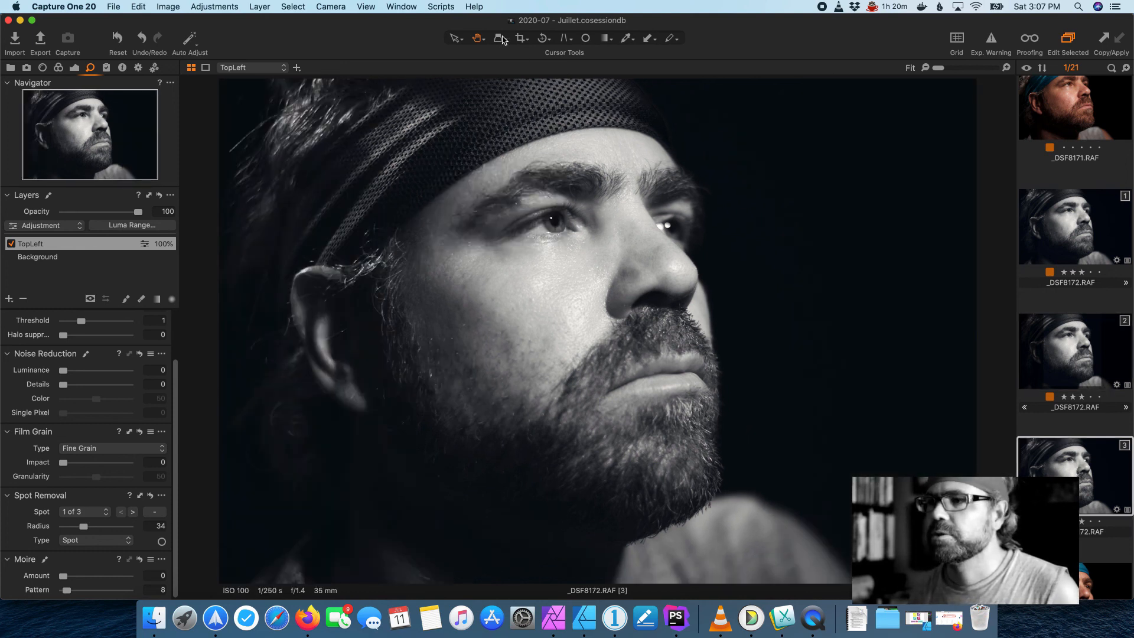
{"action": "left_click", "coordinate": [521, 39]}
{"action": "right_click", "coordinate": [422, 240]}
{"action": "left_click", "coordinate": [421, 241]}
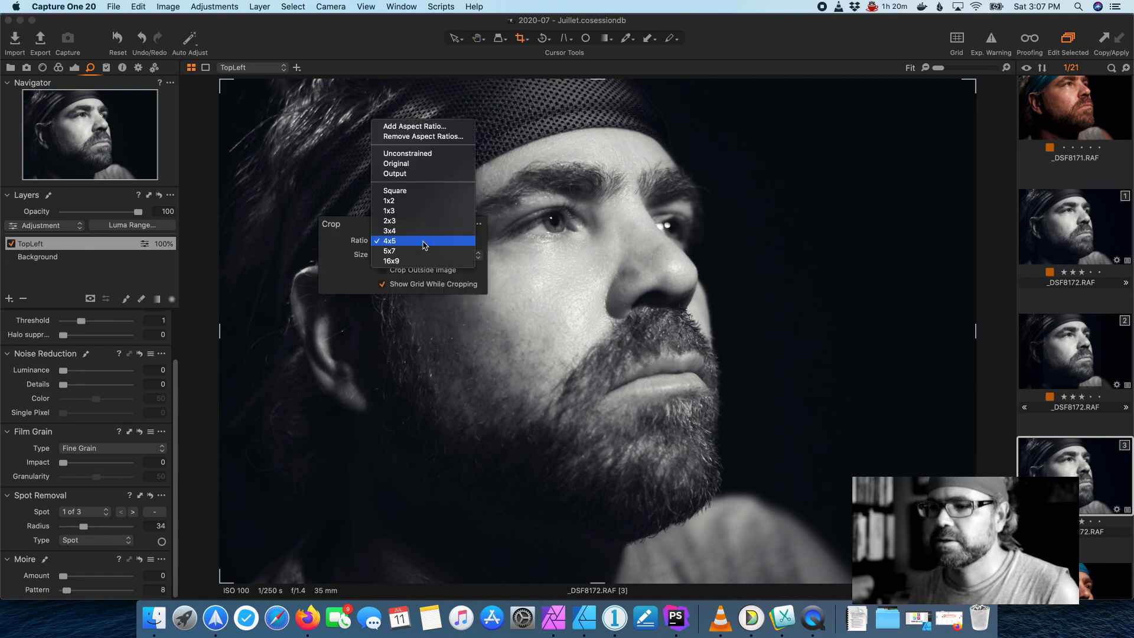
{"action": "left_click", "coordinate": [318, 172]}
{"action": "left_click", "coordinate": [318, 172]}
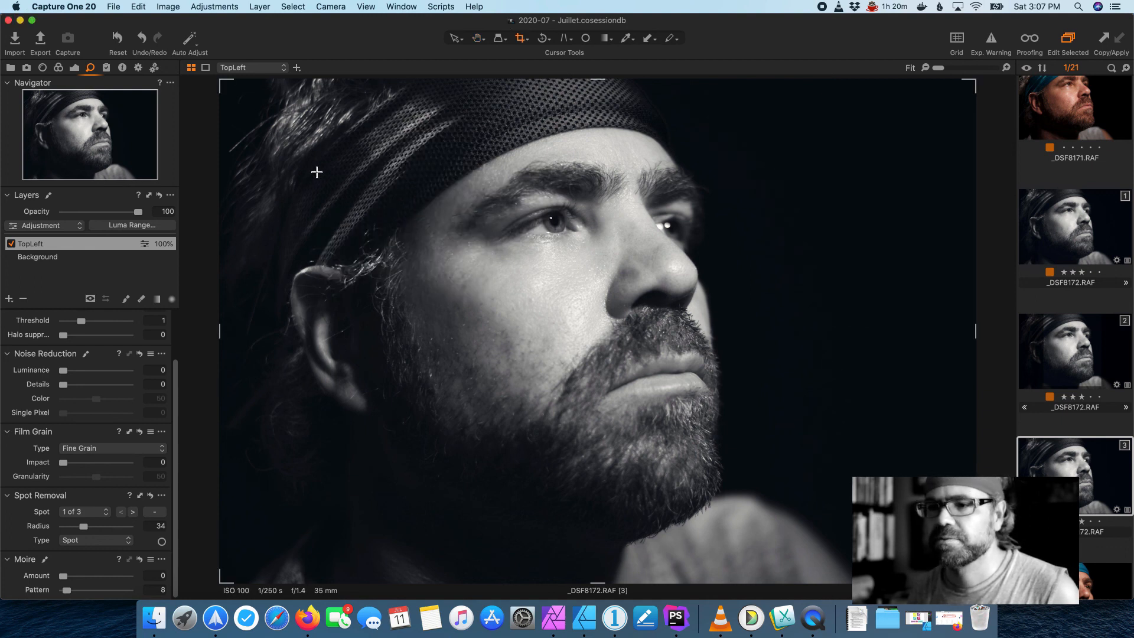
Step: Crop the third variant to a horizontal frame around the face, about 19.1 x 9.6 in, and return to the second variant
{"action": "left_click_drag", "start_coordinate": [259, 151], "coordinate": [774, 408]}
{"action": "left_click_drag", "start_coordinate": [912, 427], "coordinate": [932, 428]}
{"action": "left_click_drag", "start_coordinate": [667, 375], "coordinate": [635, 342]}
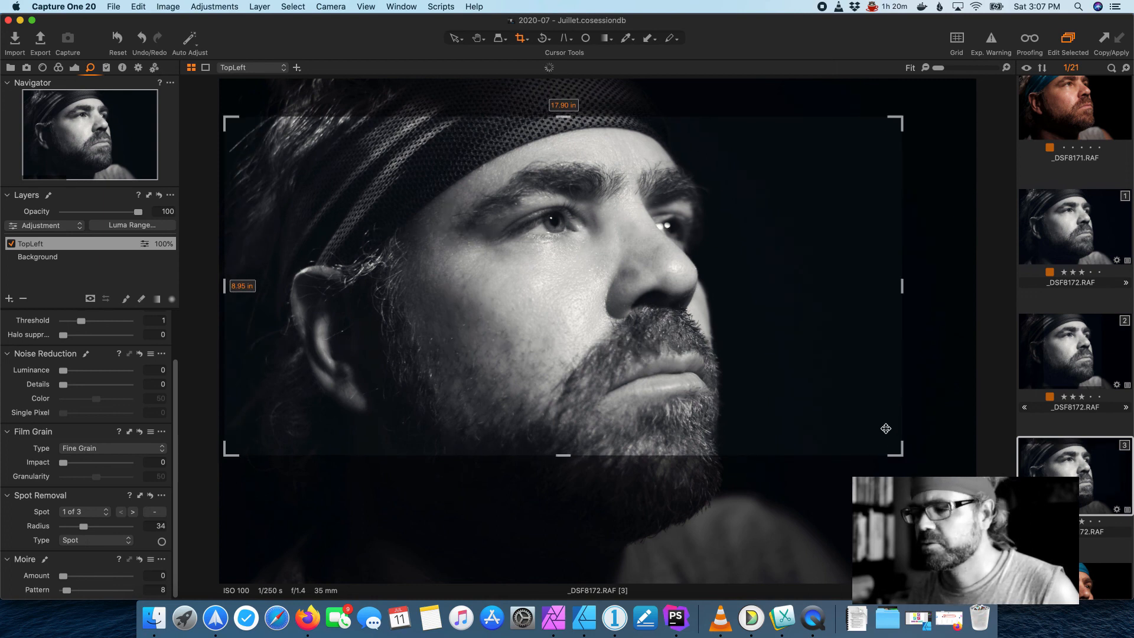
{"action": "left_click_drag", "start_coordinate": [895, 451], "coordinate": [944, 475]}
{"action": "left_click_drag", "start_coordinate": [677, 334], "coordinate": [678, 330]}
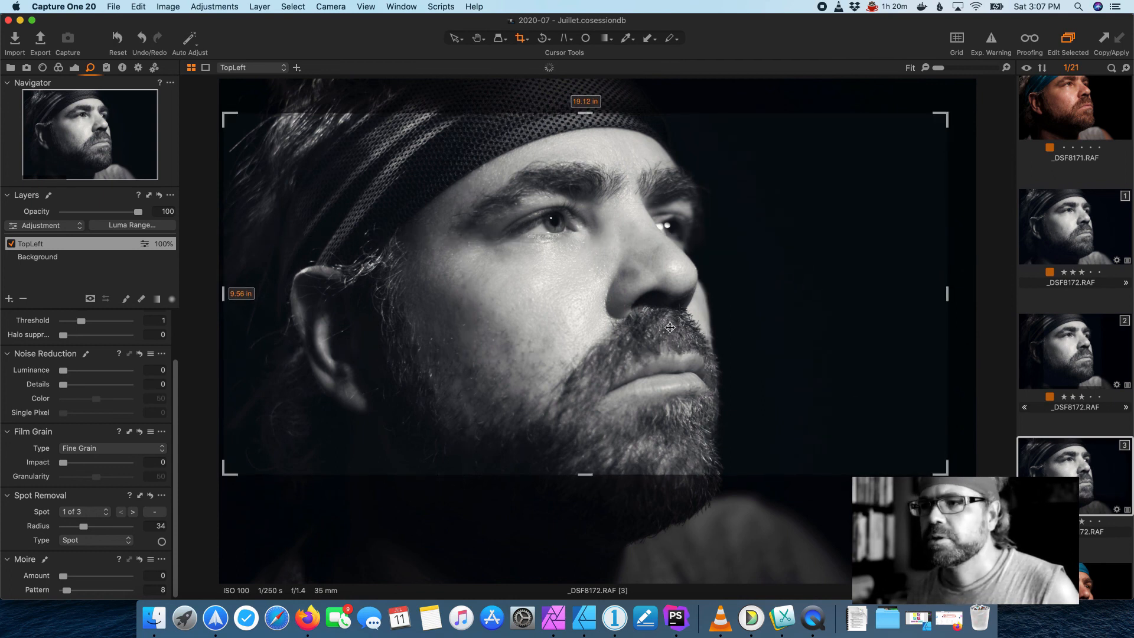
{"action": "left_click", "coordinate": [479, 39]}
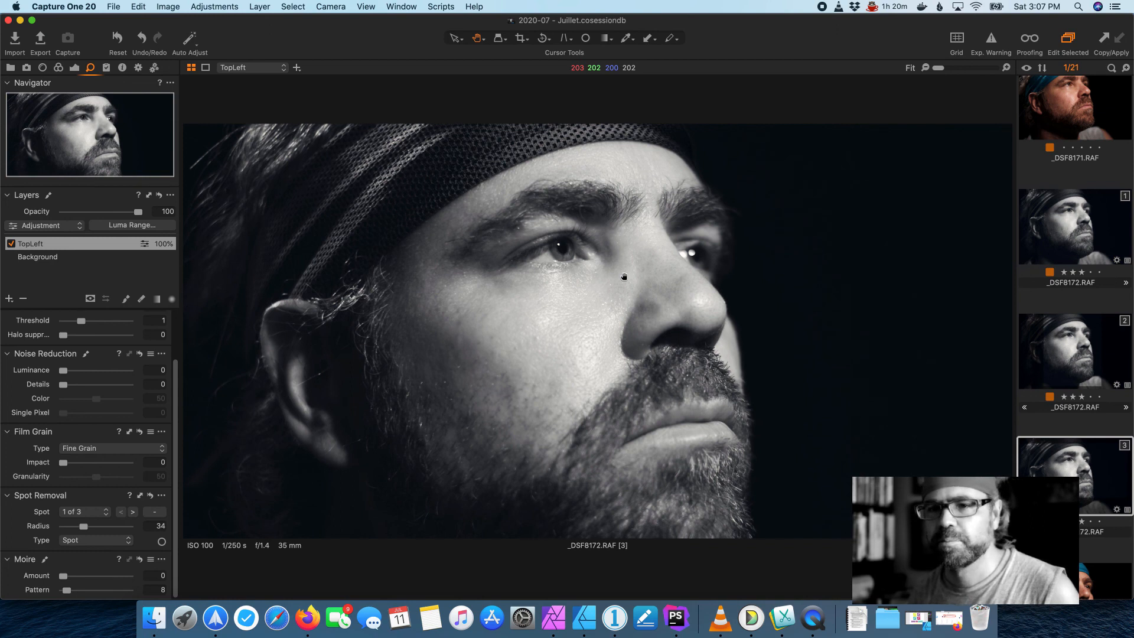
{"action": "left_click", "coordinate": [1085, 356]}
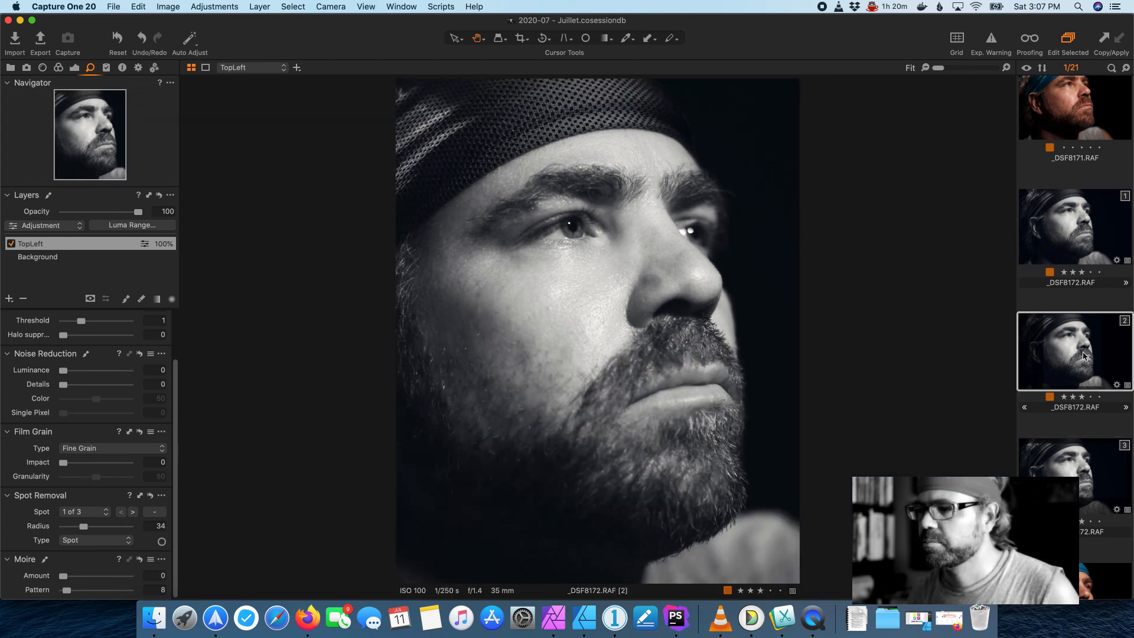